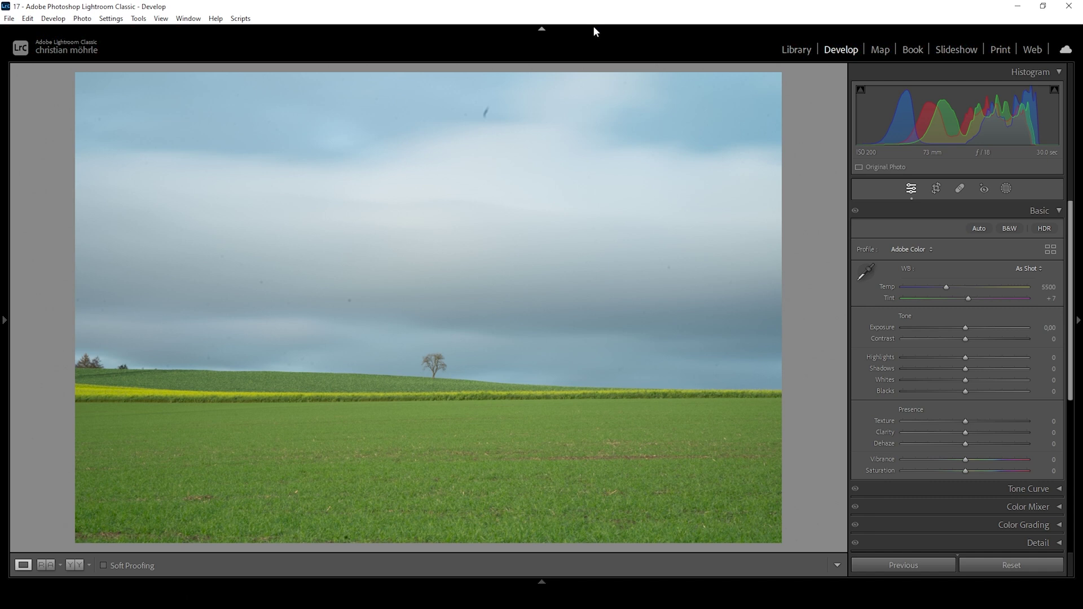
Apply the Adobe Landscape profile from the Basic panel's Profile list.
left_click(925, 250)
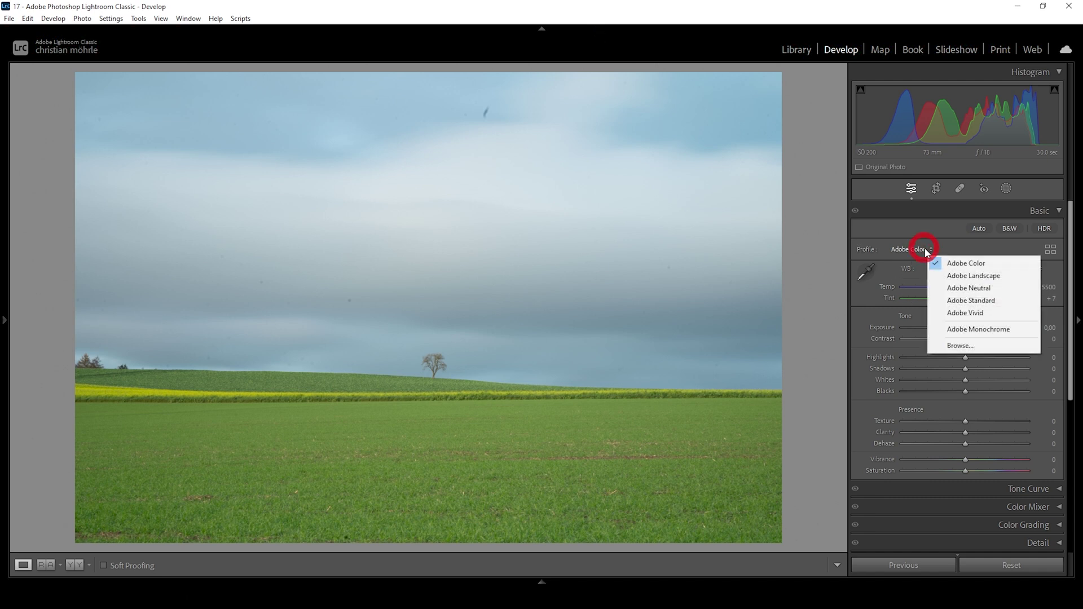
left_click(974, 277)
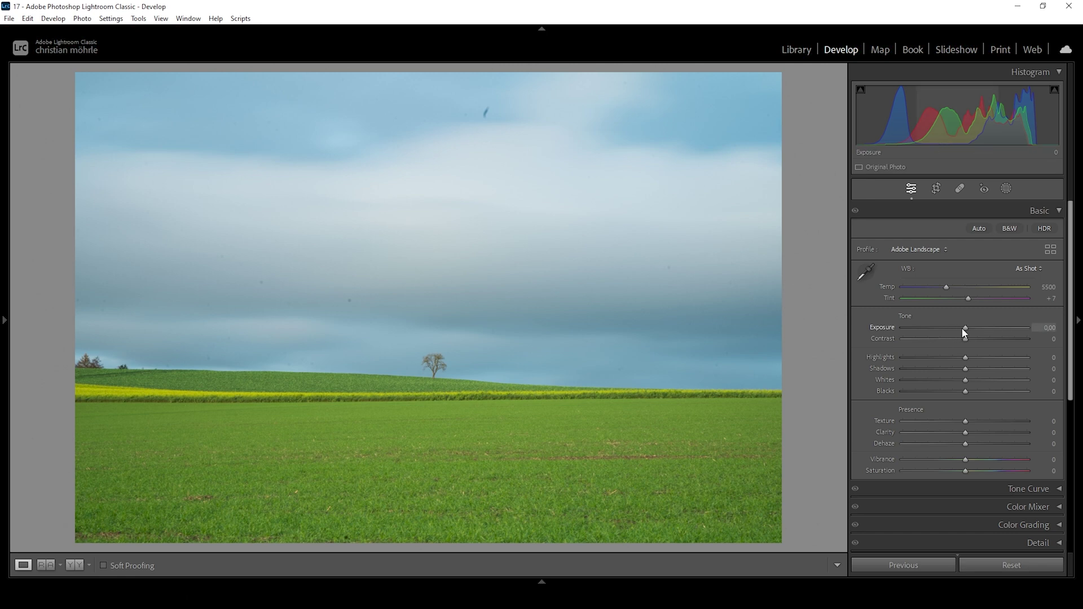
Set exposure to −0.30, vibrance to −10 and white balance temperature to 6700.
left_click_drag(964, 329, 959, 328)
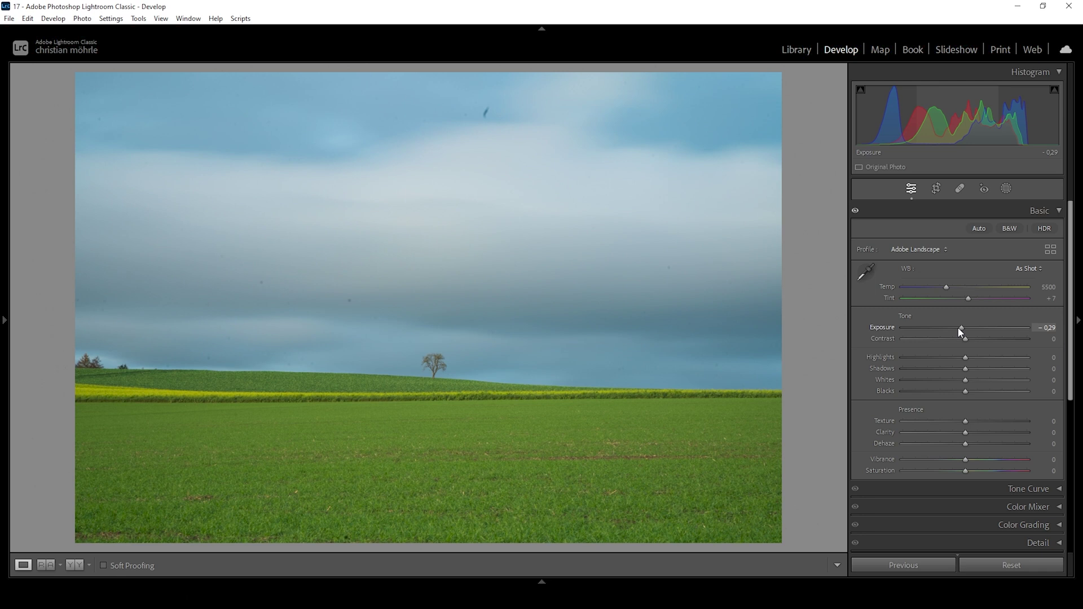
left_click(1041, 328)
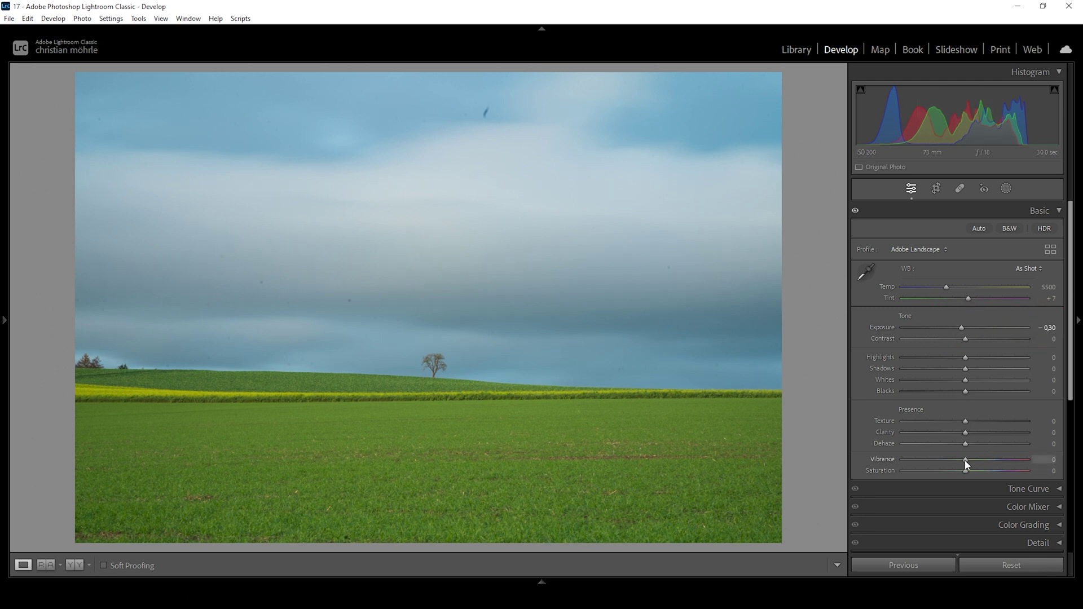
left_click_drag(967, 464, 959, 464)
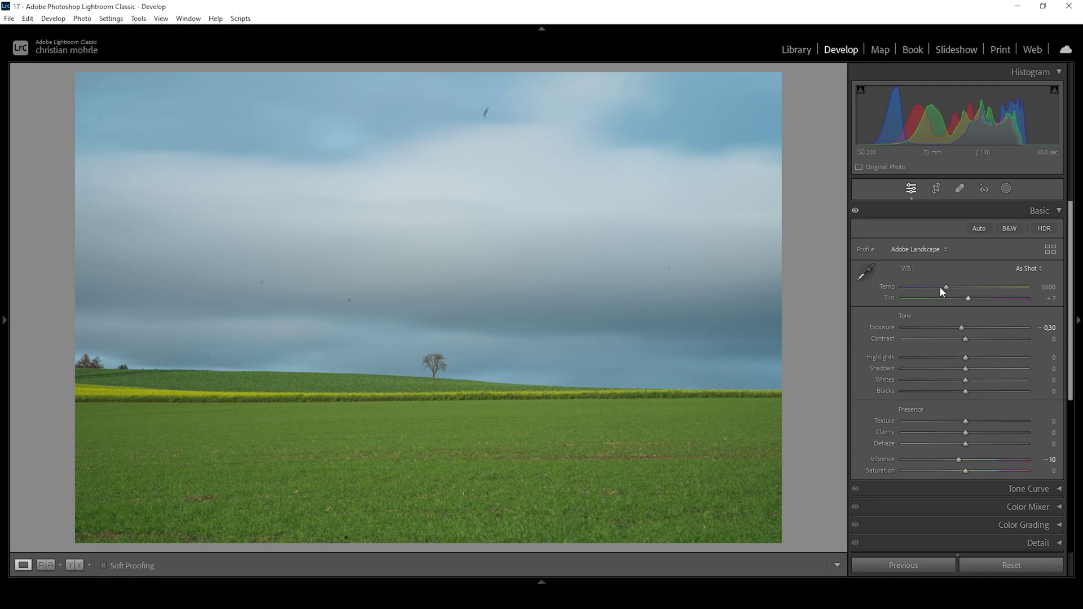
left_click_drag(948, 286, 960, 289)
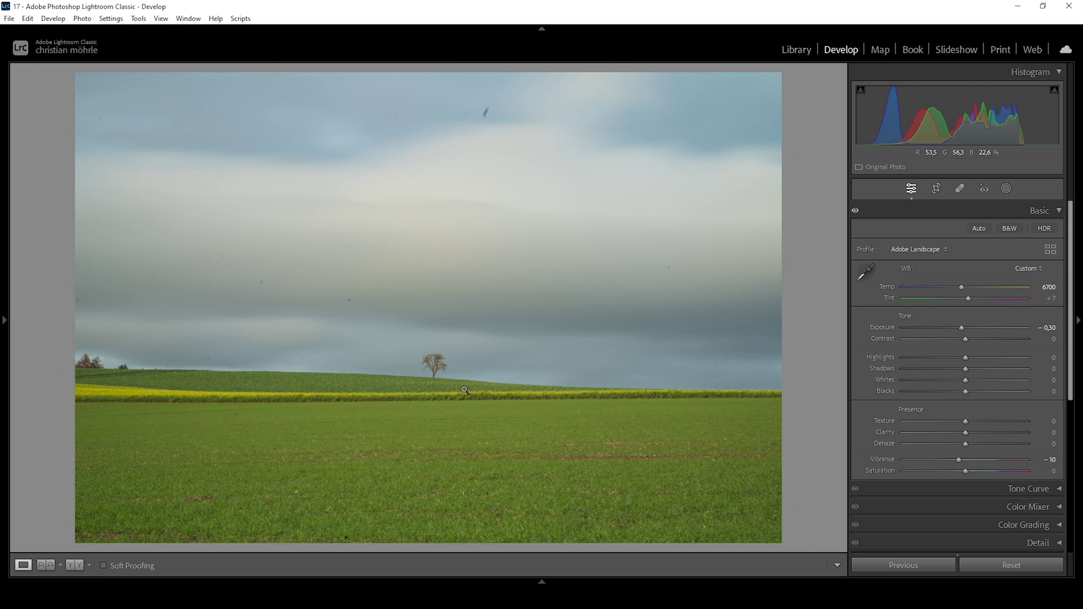
Create a Sky mask with contrast 65, shadows −53, blacks −2 and temperature −7.
left_click(1006, 191)
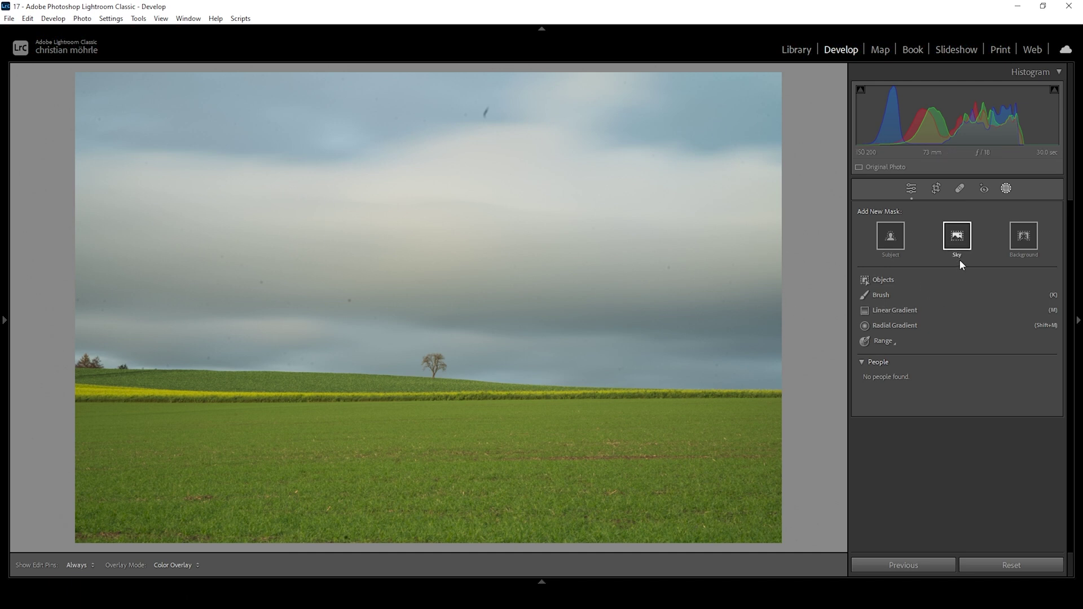
left_click(963, 240)
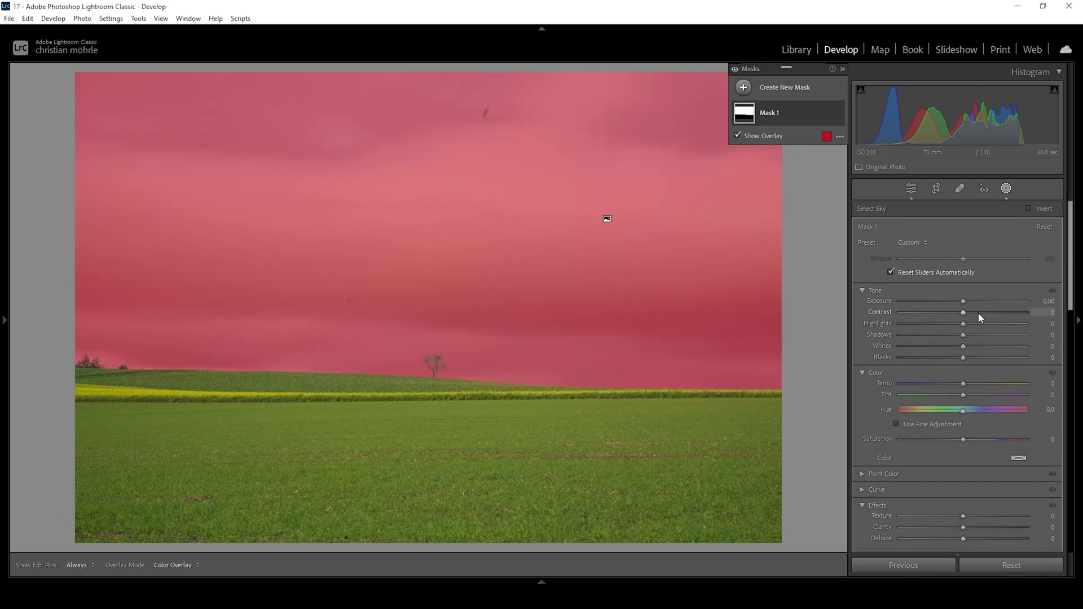
left_click_drag(965, 313, 1007, 314)
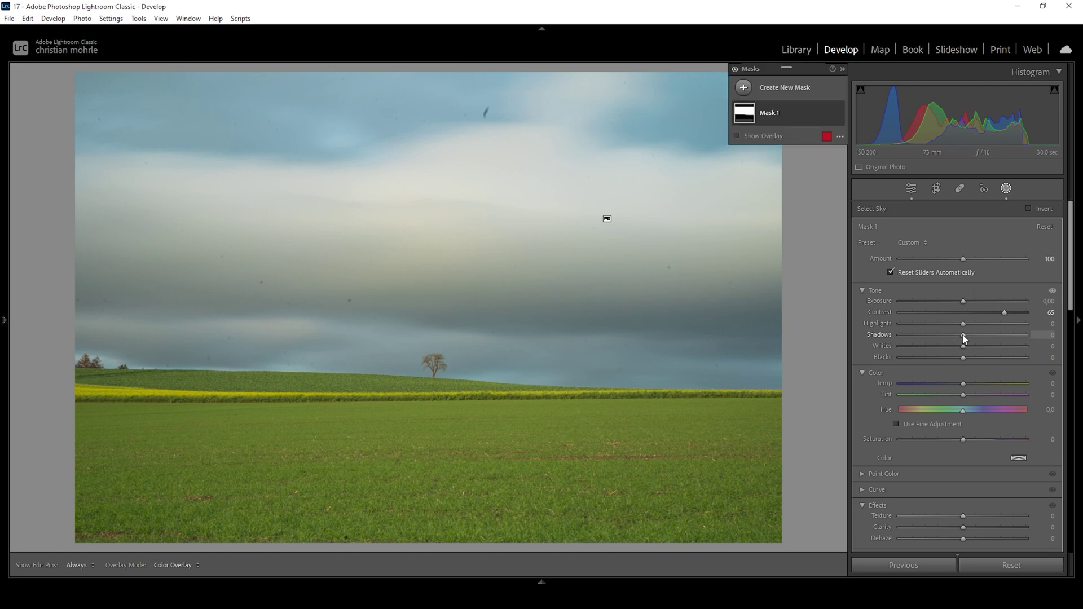
left_click_drag(963, 336, 963, 359)
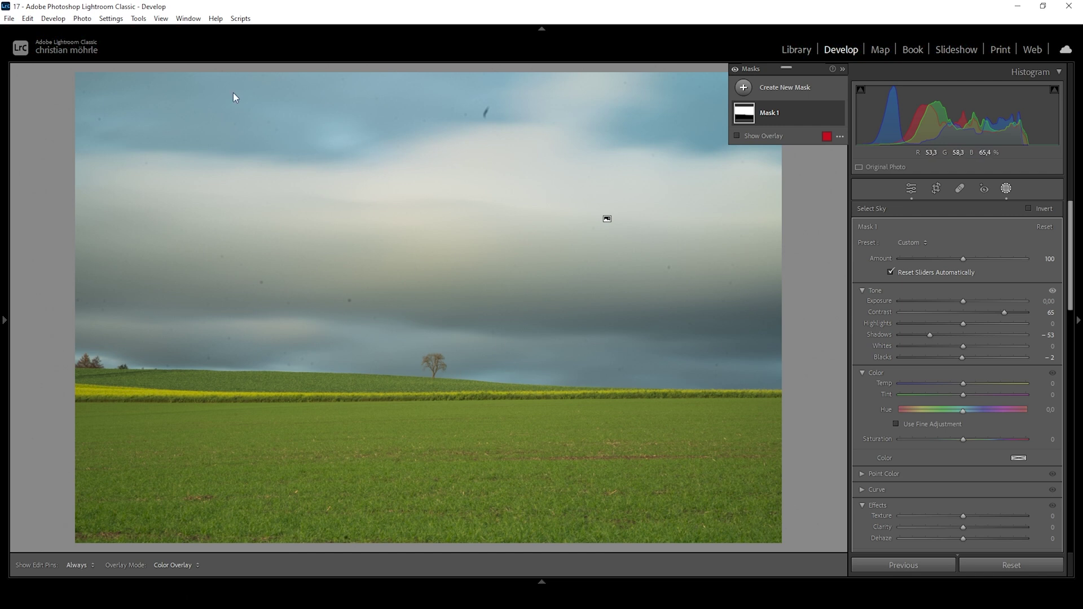
left_click_drag(965, 388, 959, 386)
Give the sky mask clarity 29 and texture −15, toggling its visibility to compare.
scroll(1002, 440, "down", 3)
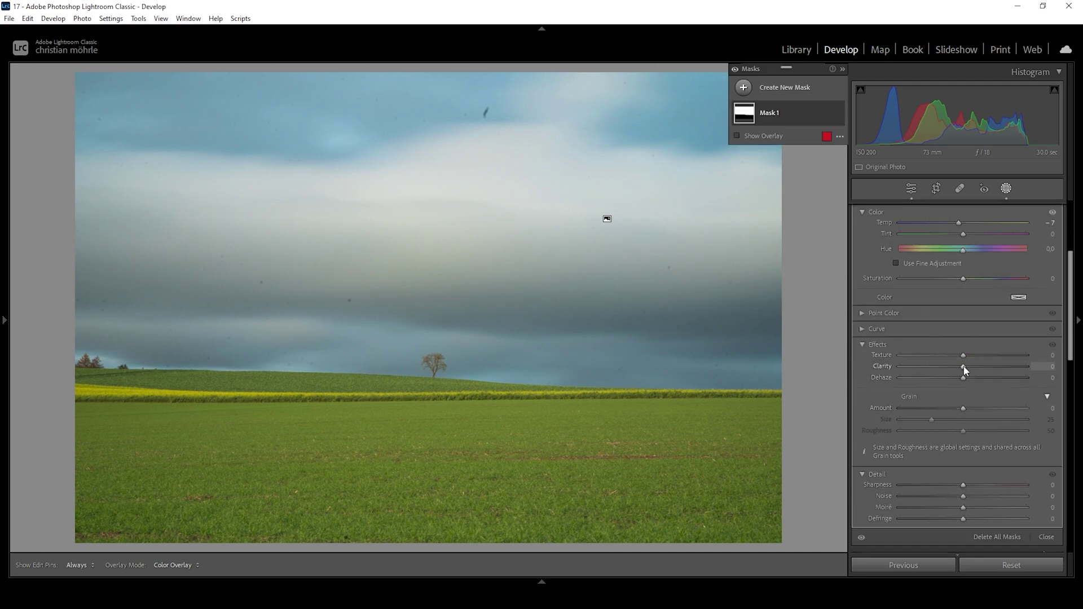
left_click_drag(964, 367, 991, 368)
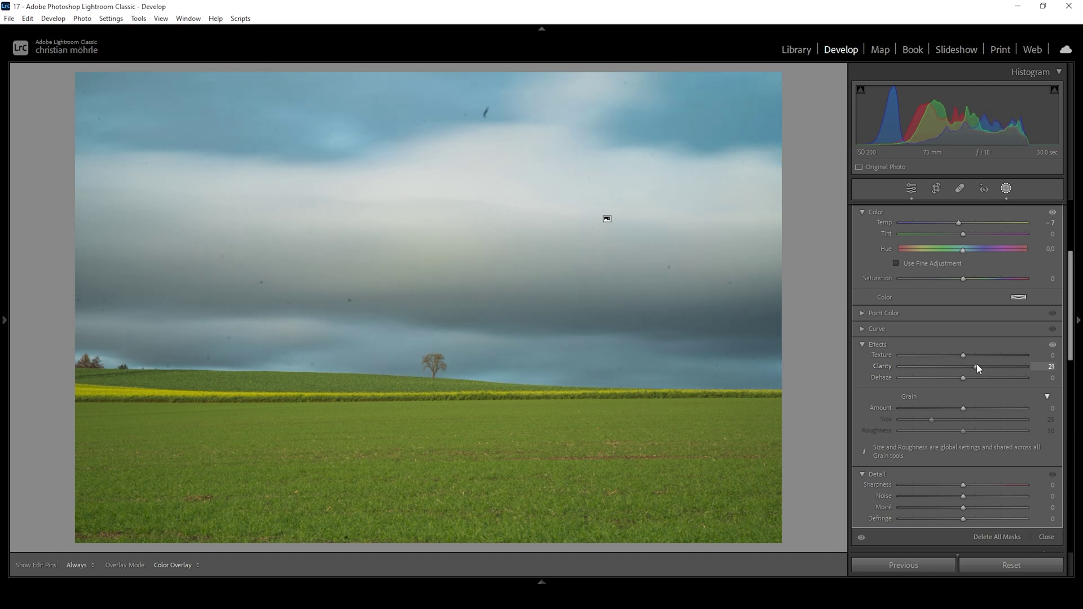
left_click_drag(978, 368, 981, 369)
left_click_drag(982, 366, 983, 366)
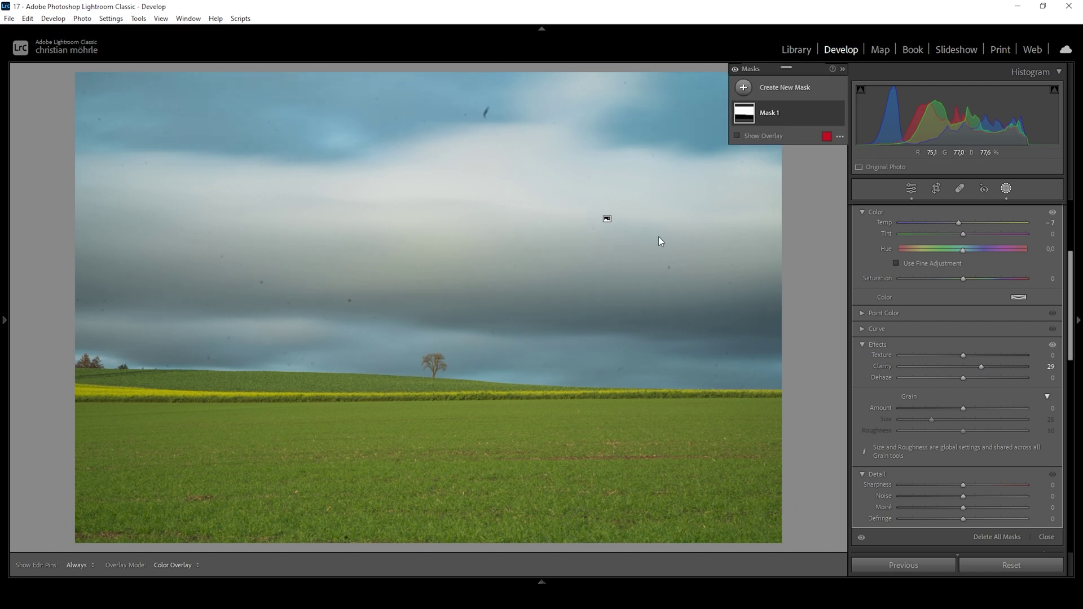
left_click_drag(964, 356, 957, 361)
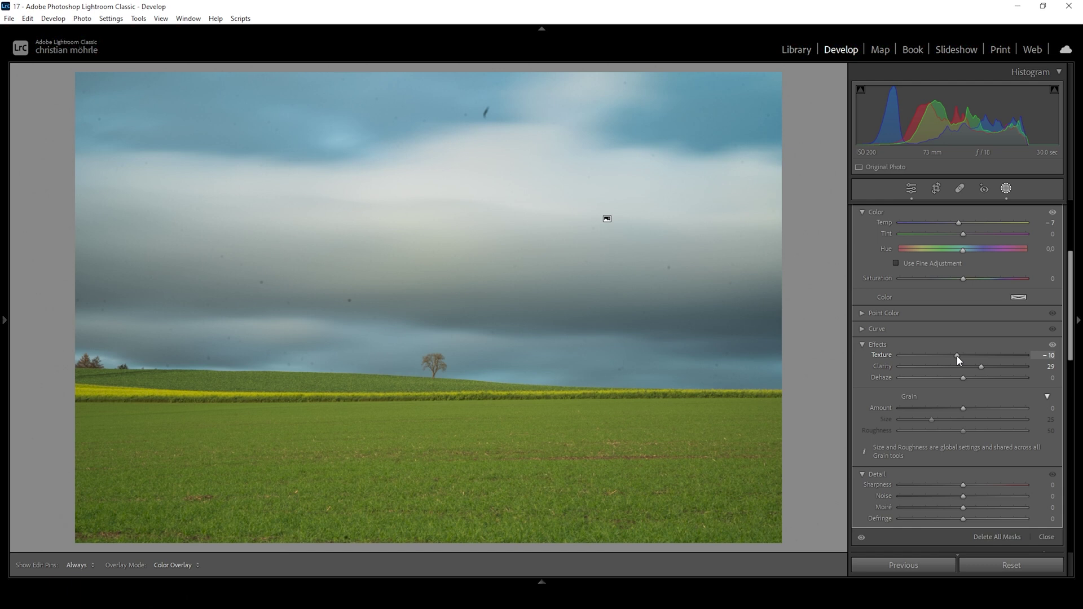
left_click_drag(957, 361, 954, 361)
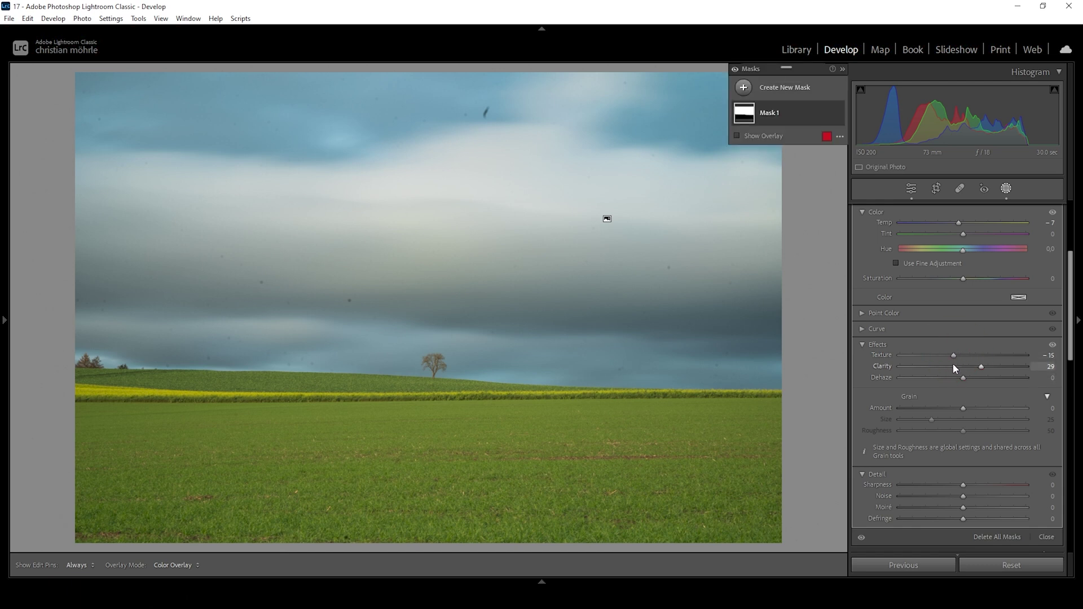
left_click(839, 115)
left_click(839, 115)
Create a second sky mask with a linear gradient subtracted, keeping the band above the horizon.
left_click(744, 88)
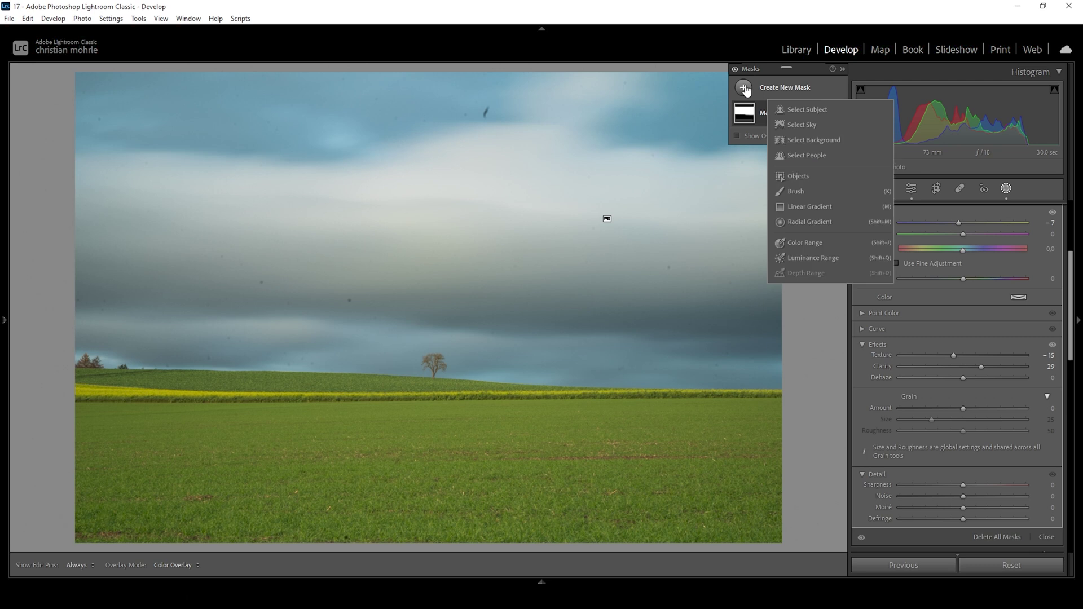
left_click(793, 125)
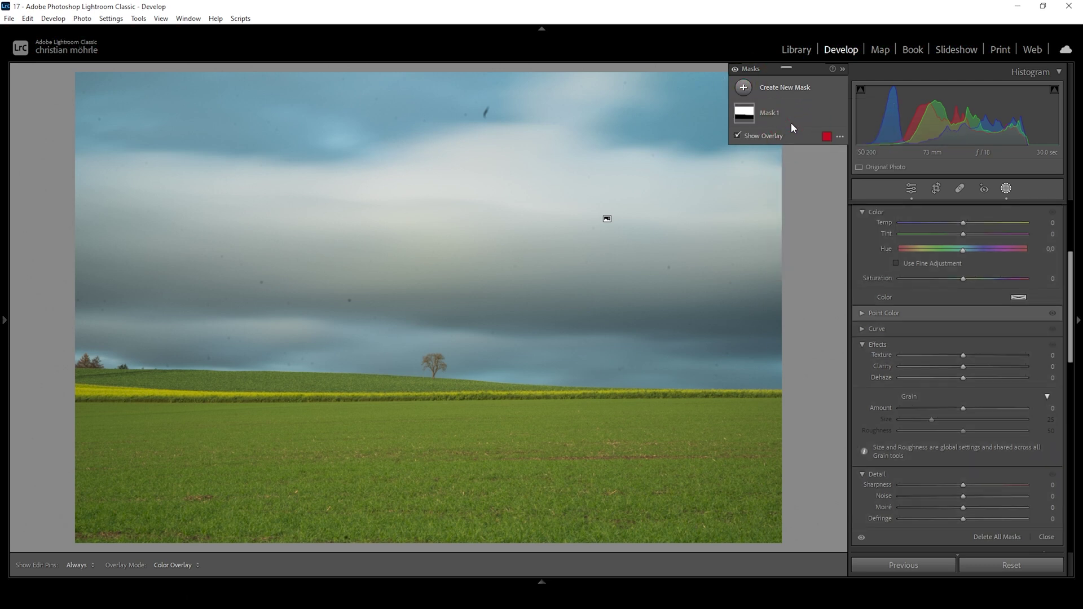
left_click(818, 149)
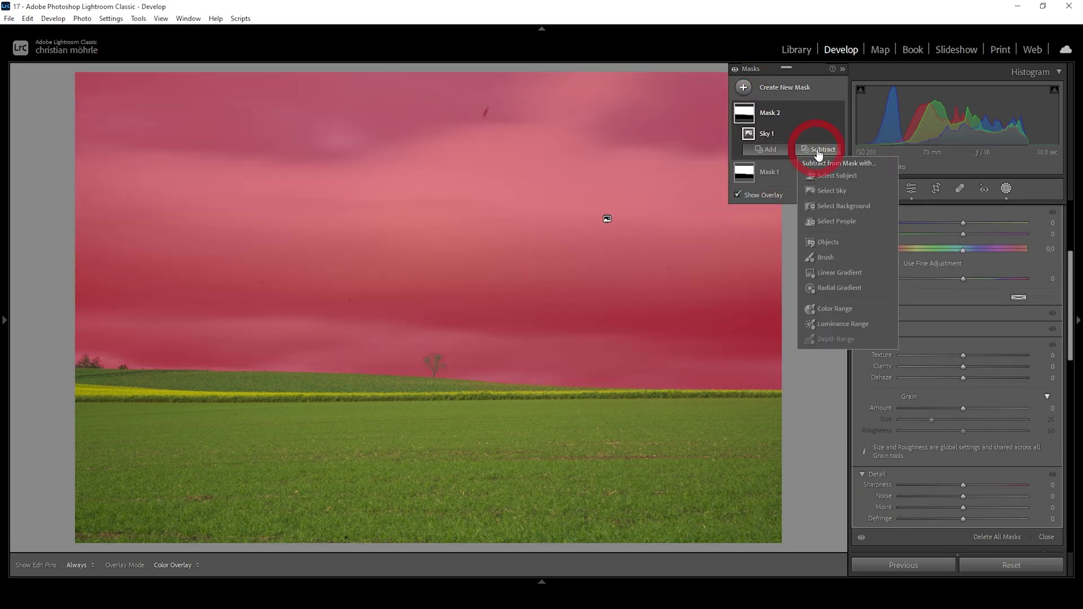
left_click(842, 271)
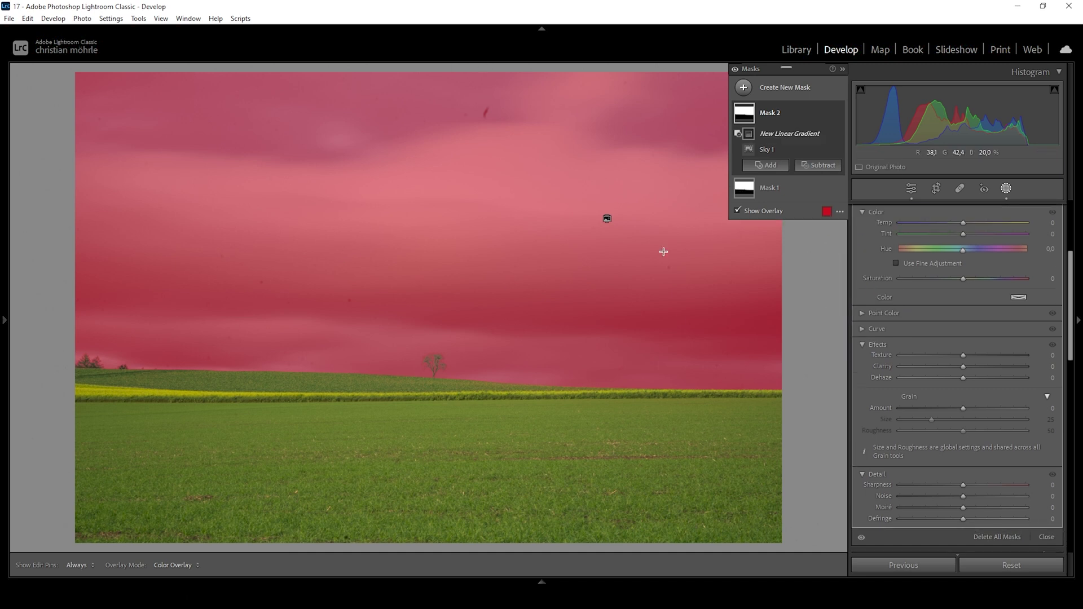
left_click_drag(459, 268, 460, 312)
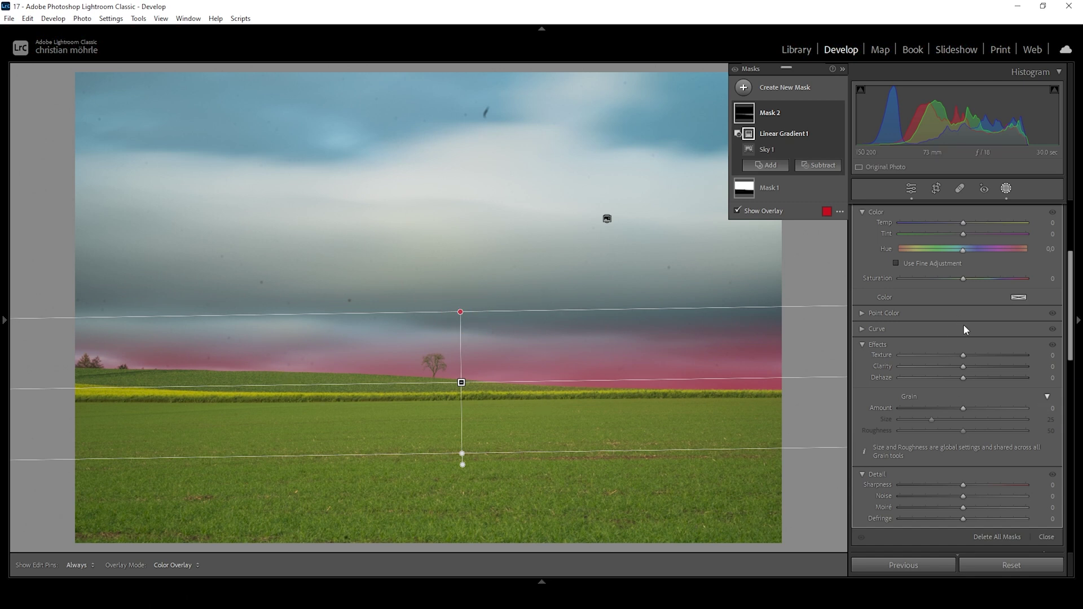
Brighten the lower-sky mask to exposure 0.90.
scroll(965, 326, "up", 3)
left_click_drag(964, 303, 970, 304)
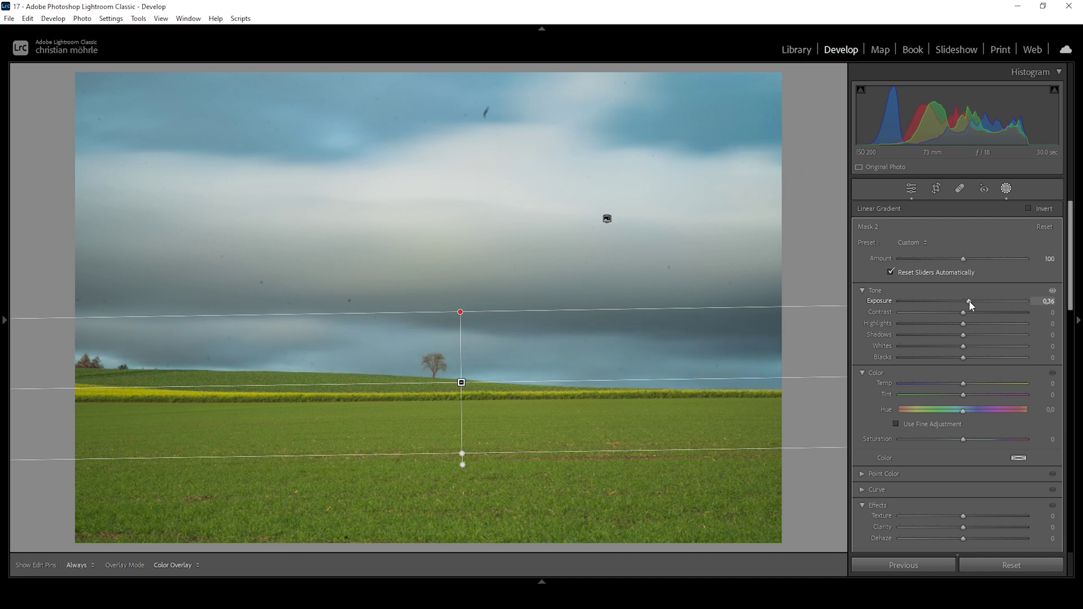
left_click_drag(969, 301, 977, 304)
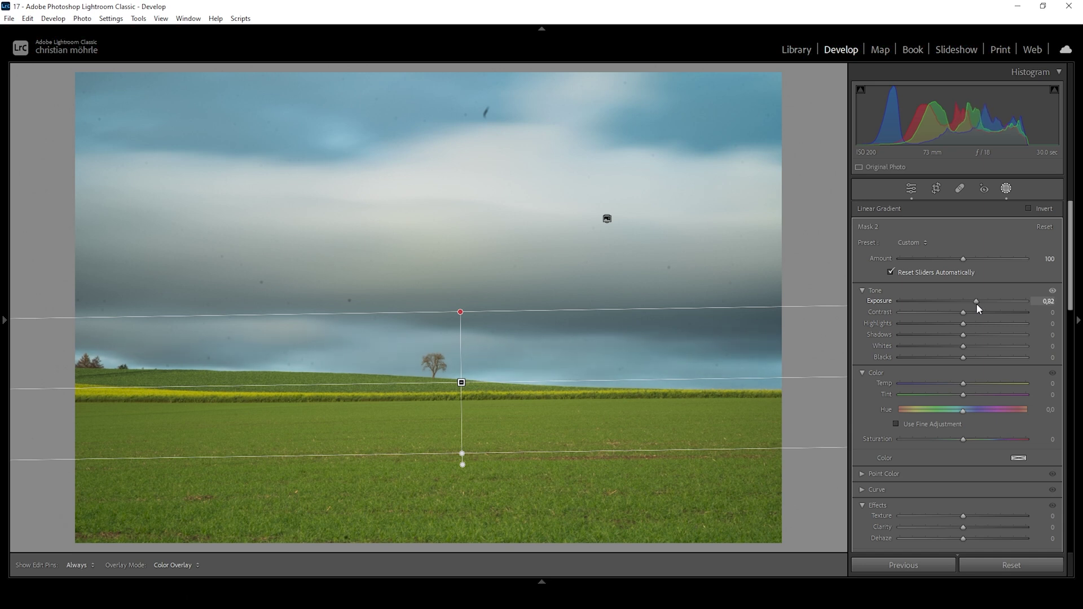
left_click_drag(977, 304, 978, 304)
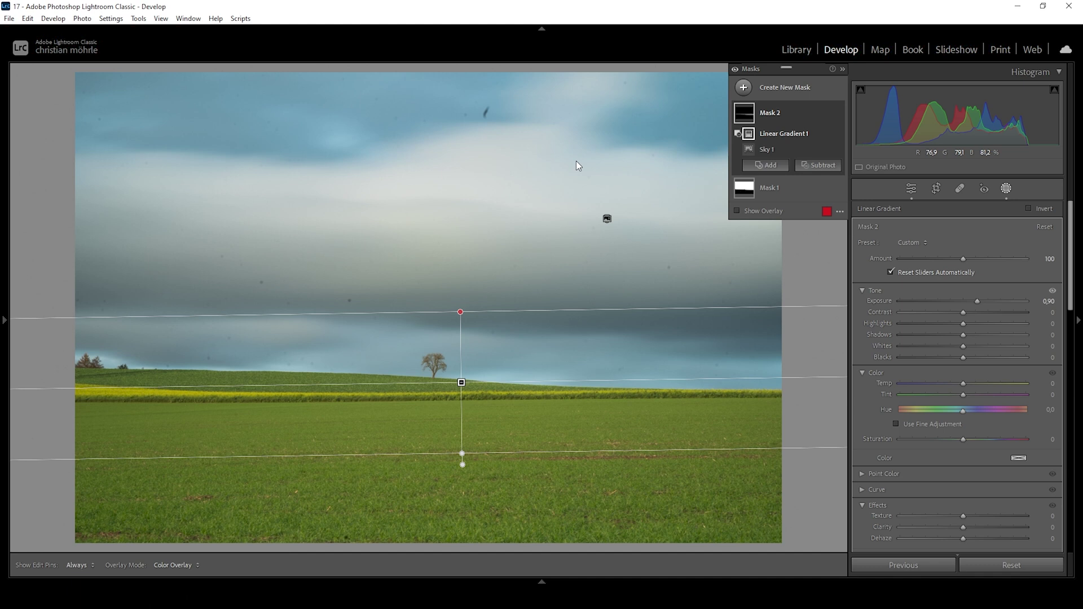
left_click(744, 88)
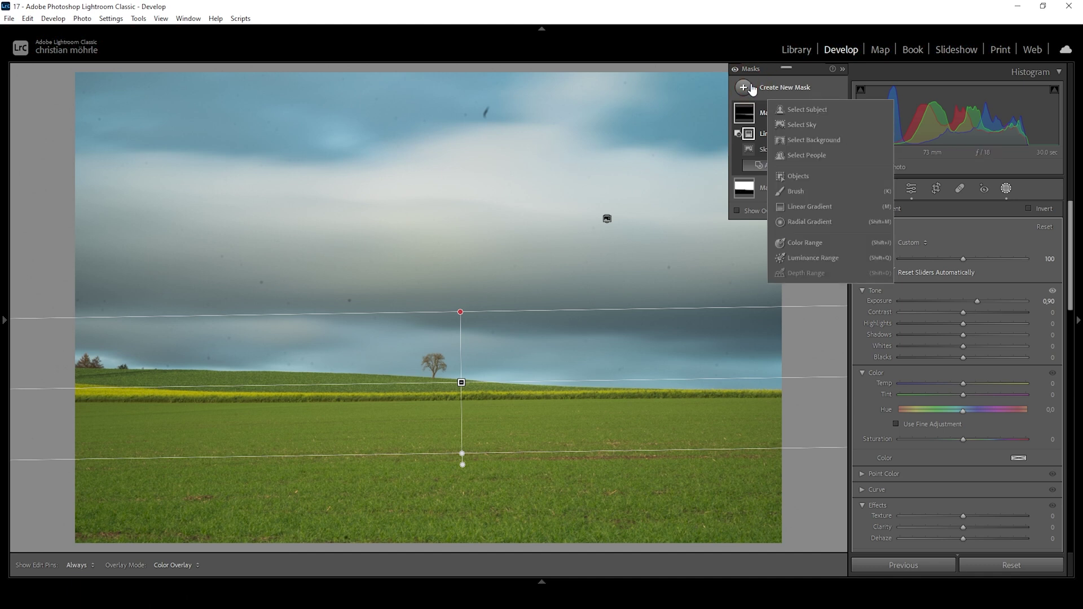
Make an inverted sky mask minus a linear gradient from the horizon down into the field.
left_click(811, 125)
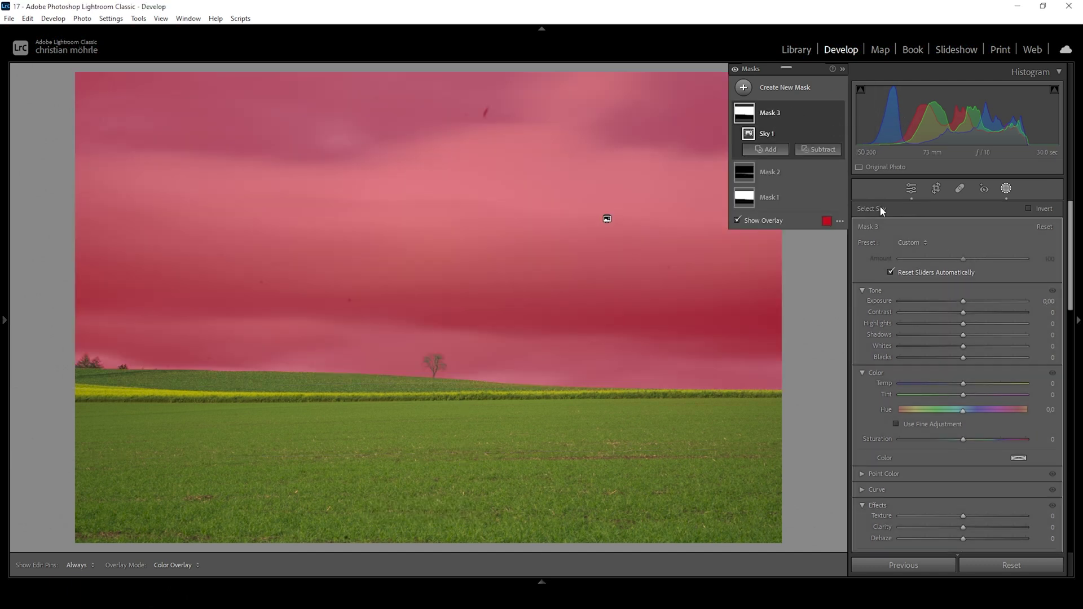
left_click(1030, 208)
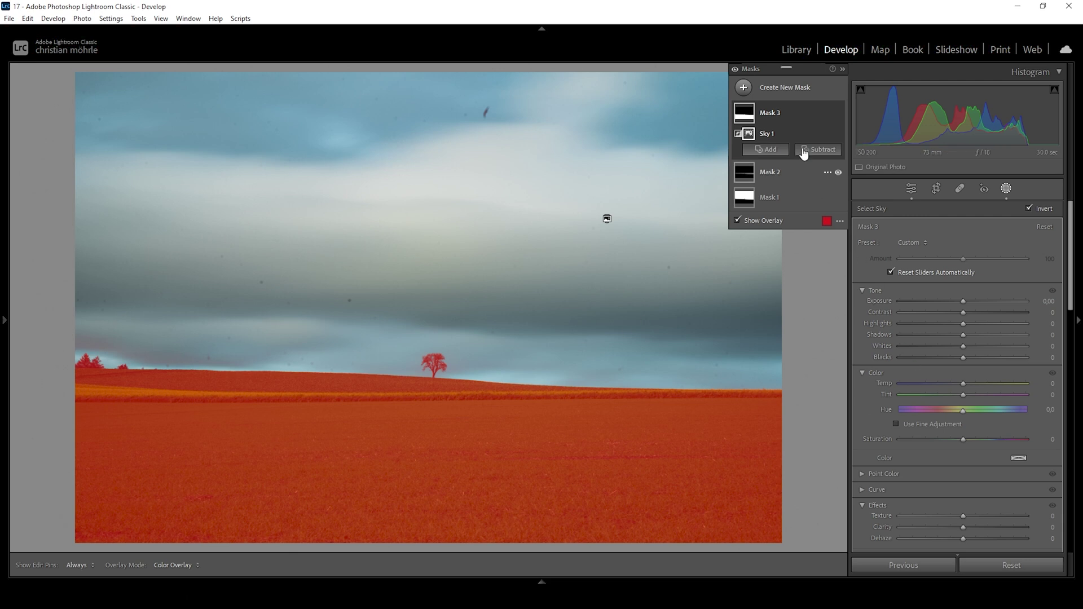
left_click(818, 150)
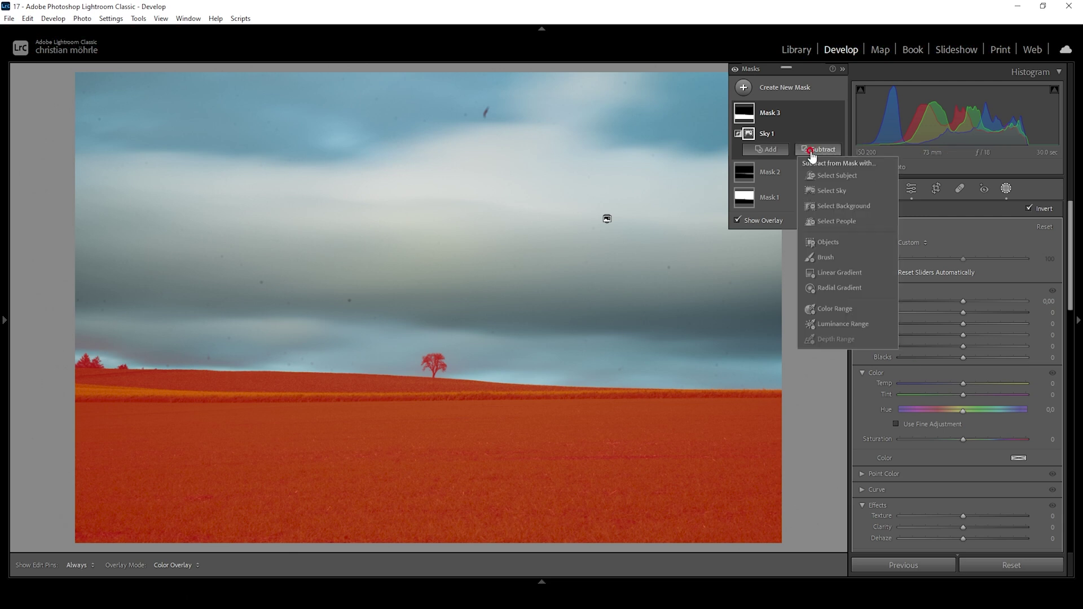
left_click(823, 272)
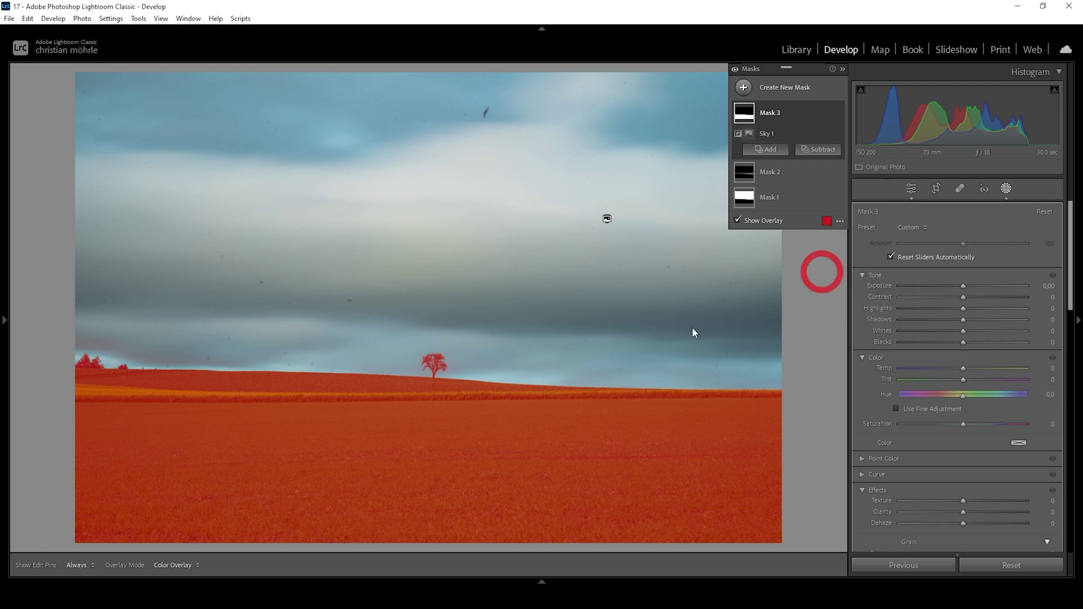
left_click_drag(397, 361, 397, 468)
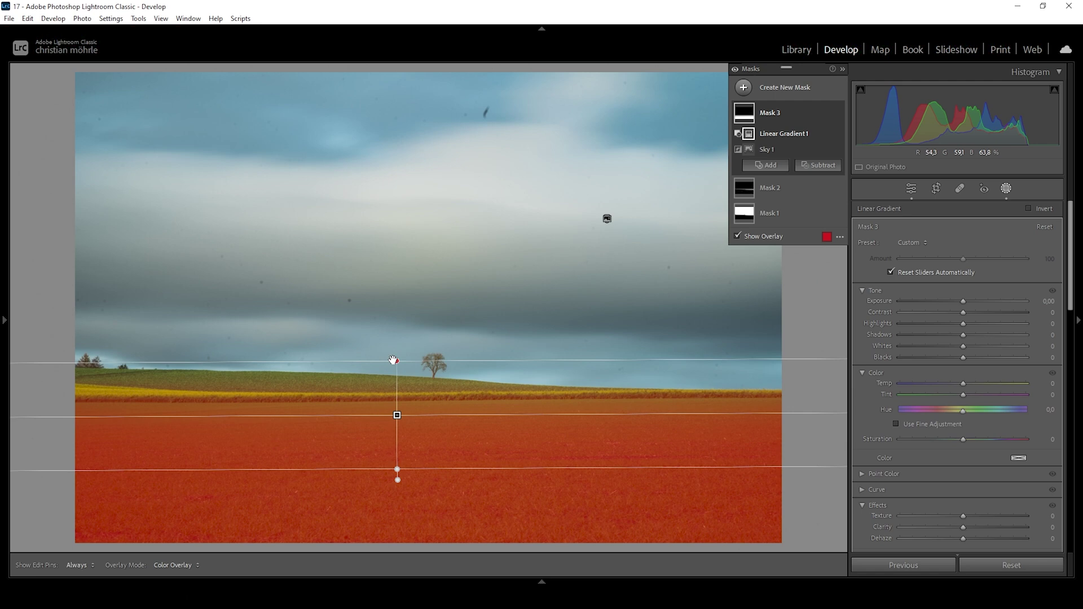
mouse_move(394, 361)
left_mouse_down()
mouse_move(395, 344)
mouse_move(397, 363)
left_mouse_up()
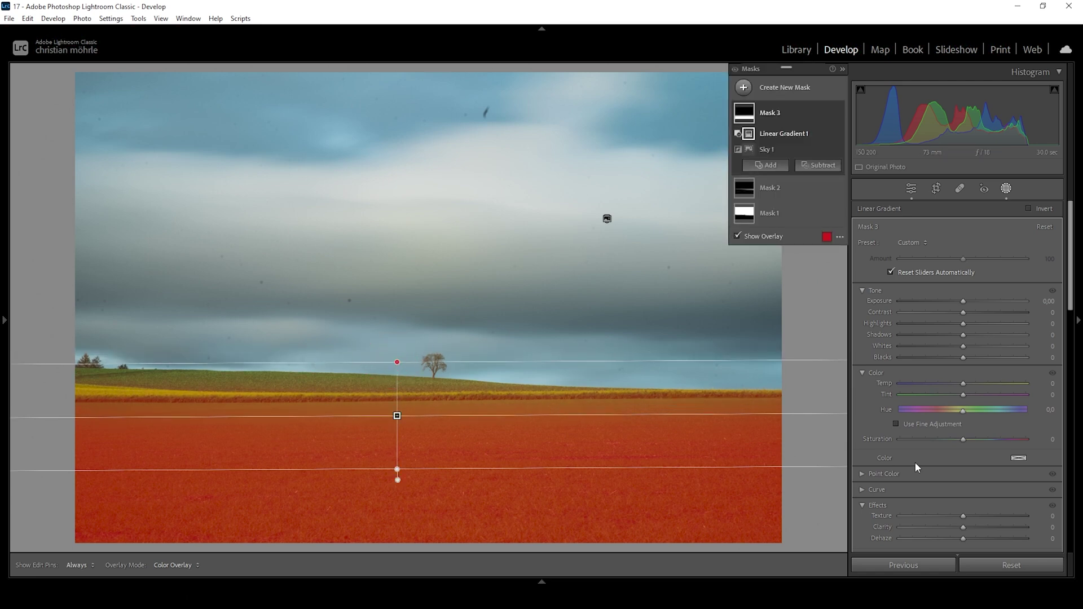
Set the field mask to exposure 0.71, highlights 81, whites 73 and temperature 7.
left_click_drag(403, 424, 405, 421)
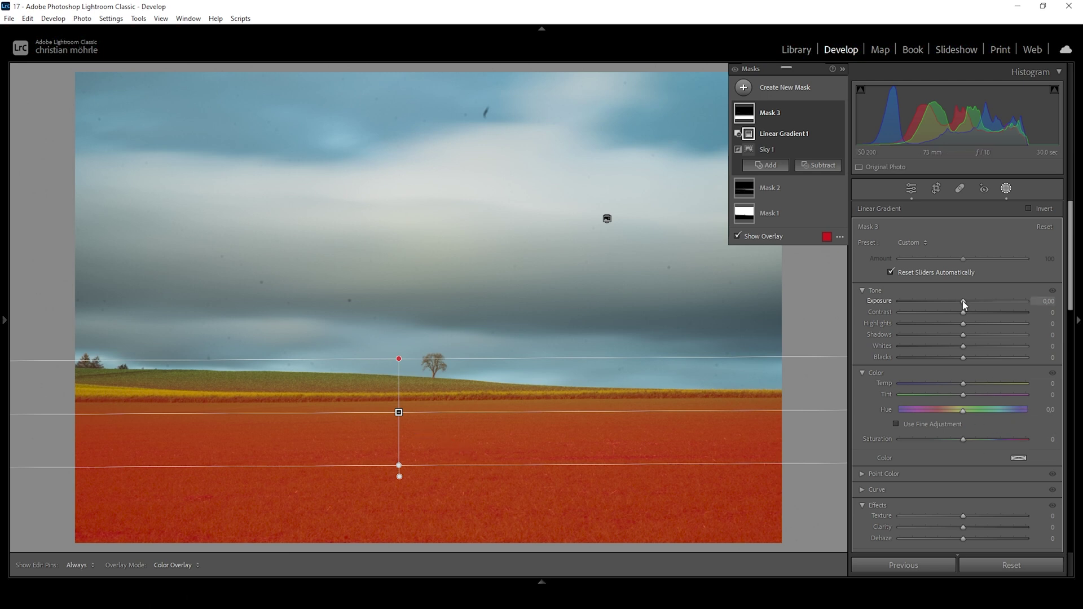
left_click_drag(964, 301, 970, 301)
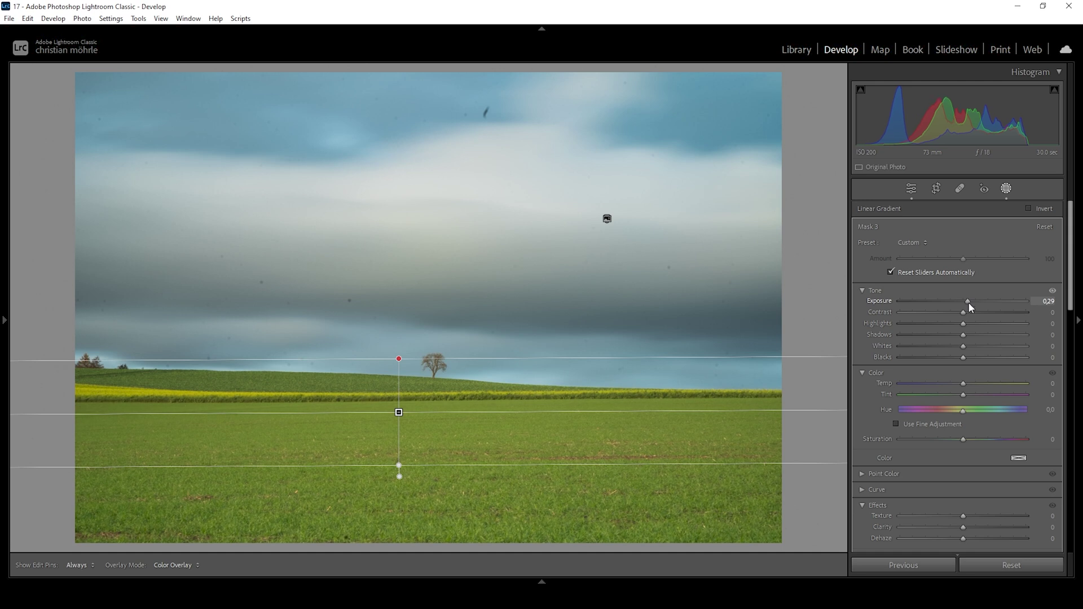
left_click_drag(969, 303, 968, 324)
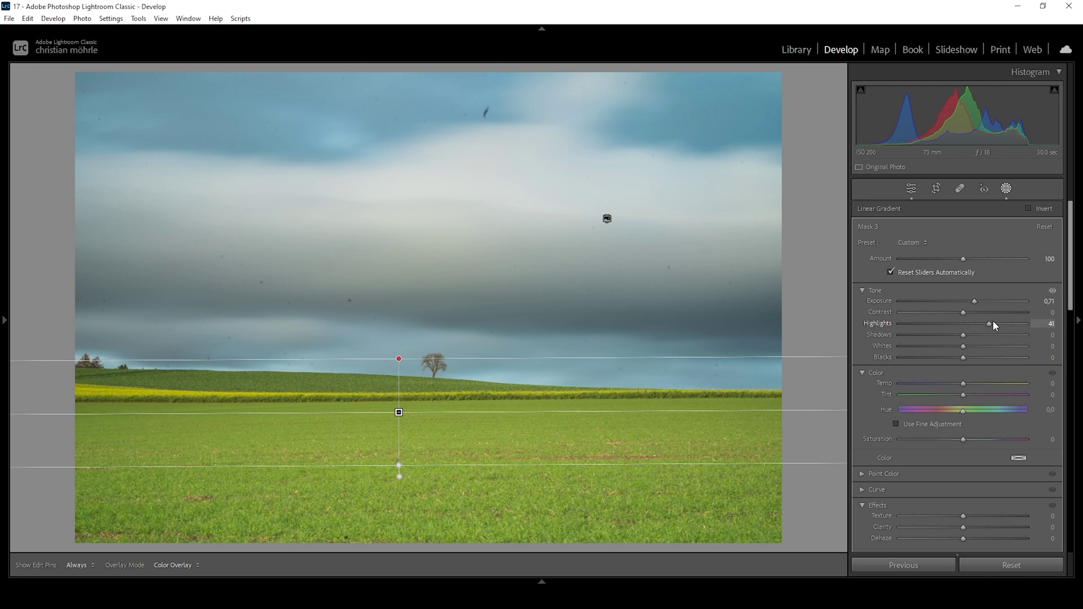
left_click_drag(994, 321, 1016, 322)
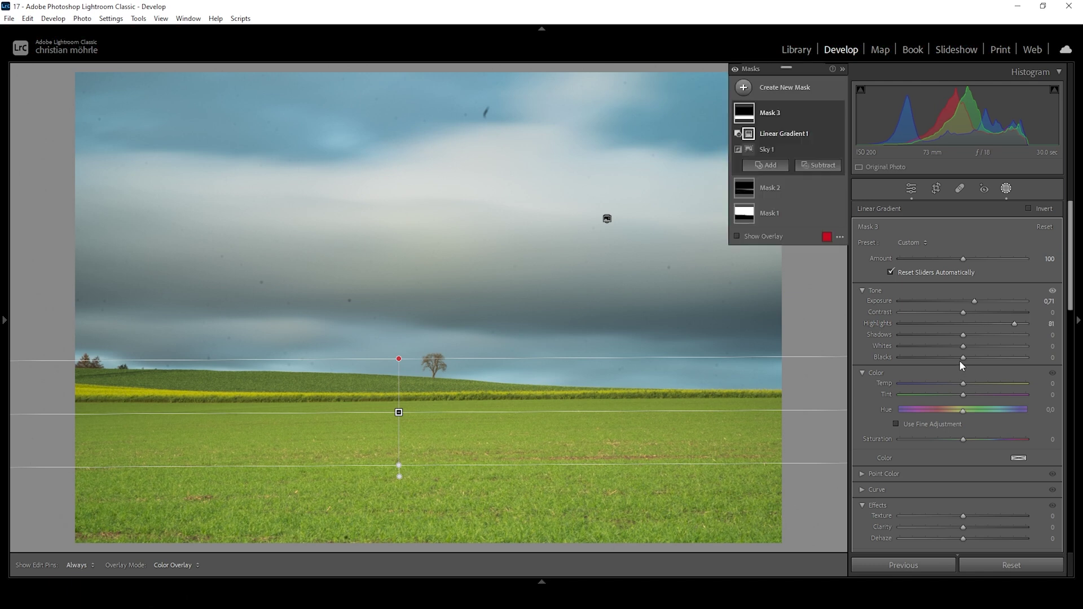
left_click_drag(967, 348, 1012, 346)
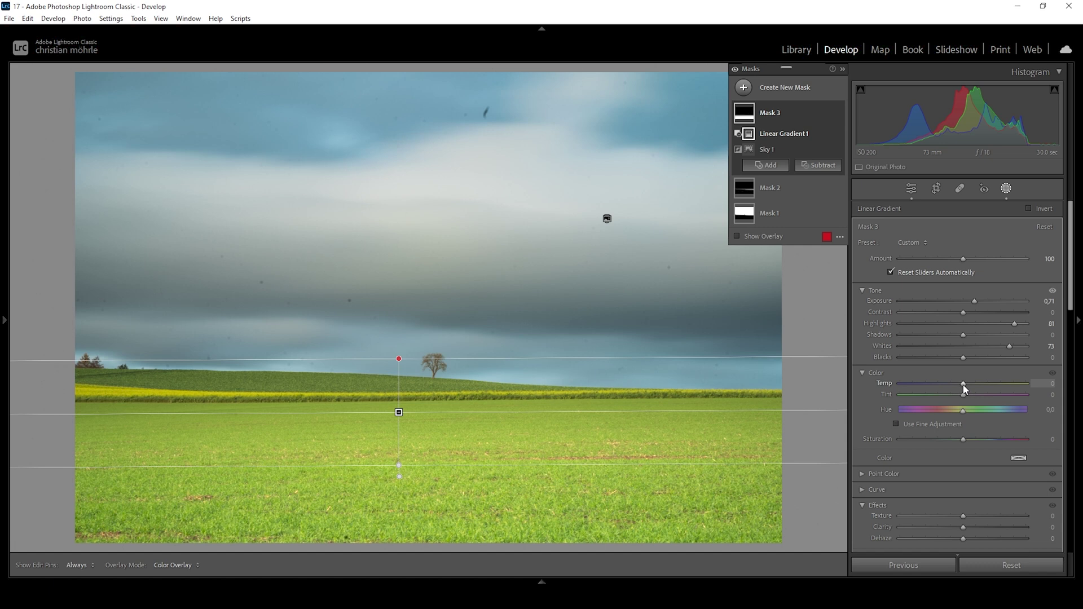
left_click_drag(964, 385, 967, 384)
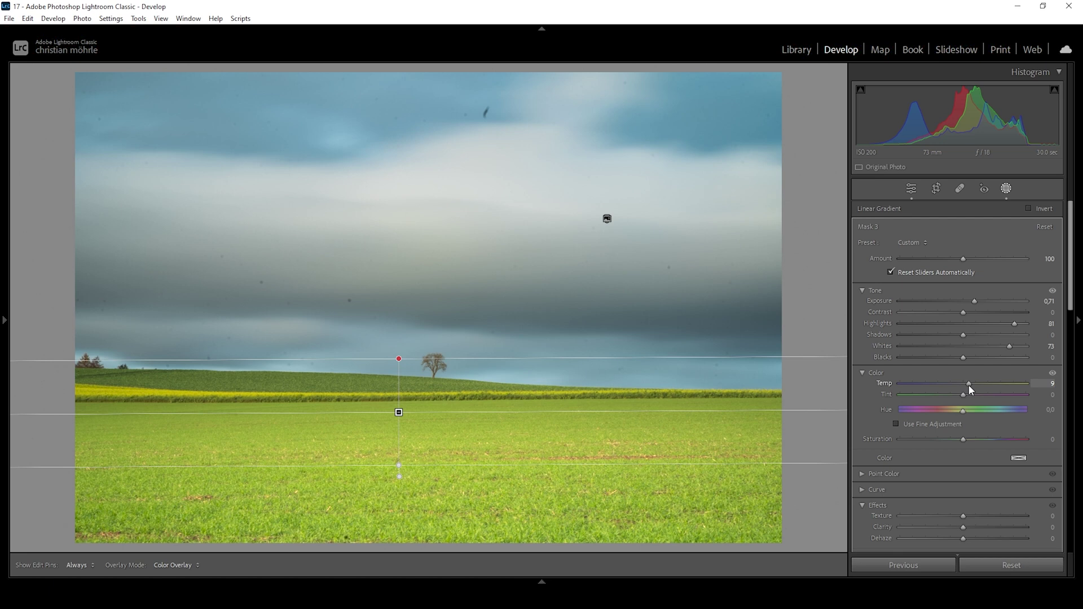
left_click_drag(969, 385, 967, 385)
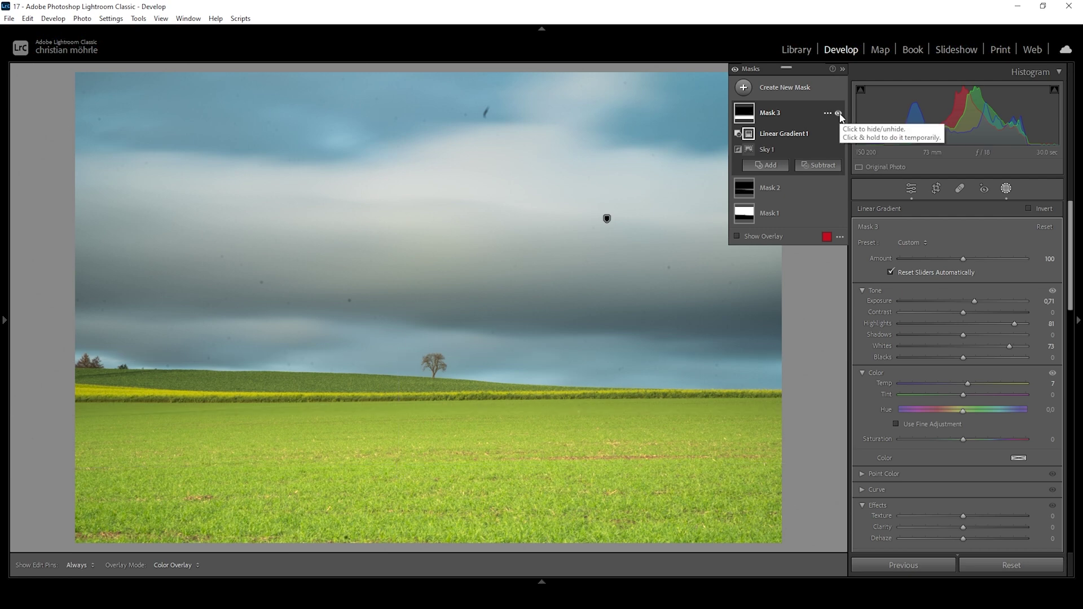
Toggle Mask 3's visibility twice to compare the field with and without it.
left_click(839, 112)
left_click(839, 113)
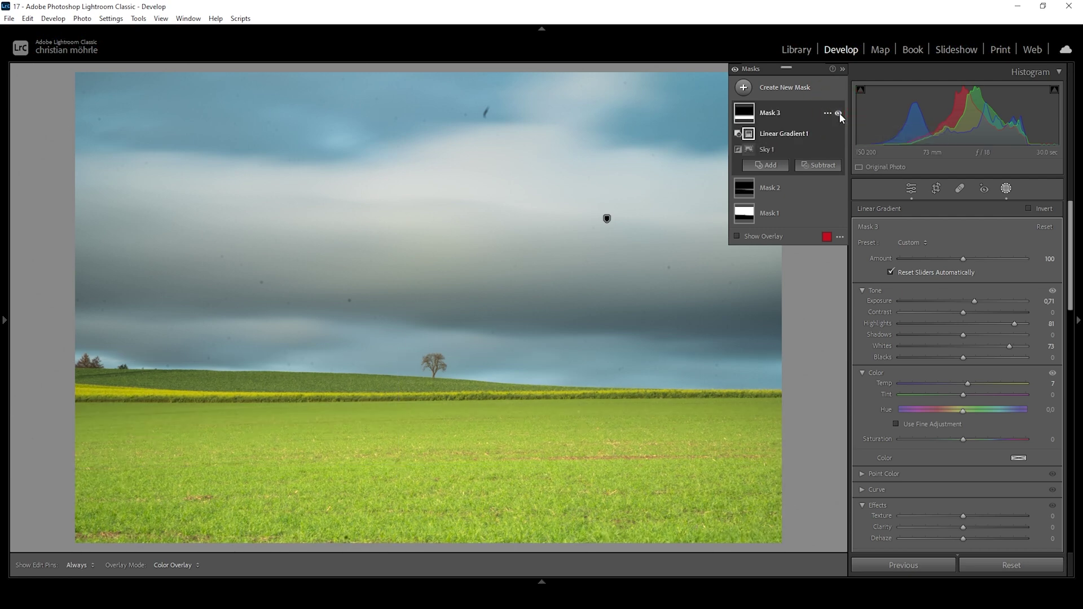
left_click(838, 113)
left_click(839, 113)
Add a new linear gradient mask drawn up from the photo's bottom edge.
left_click(751, 89)
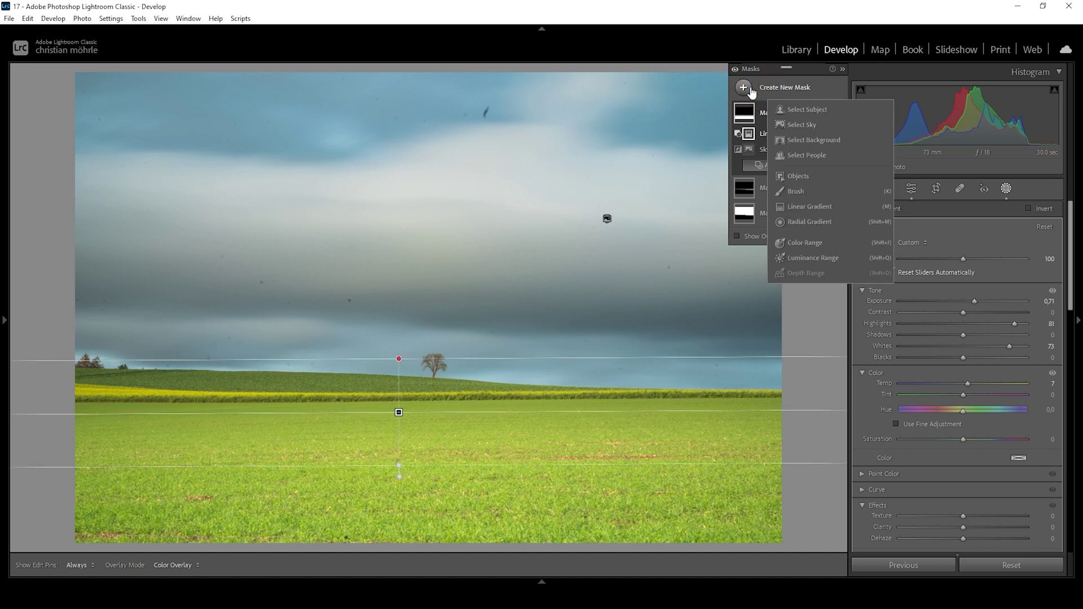
left_click(825, 205)
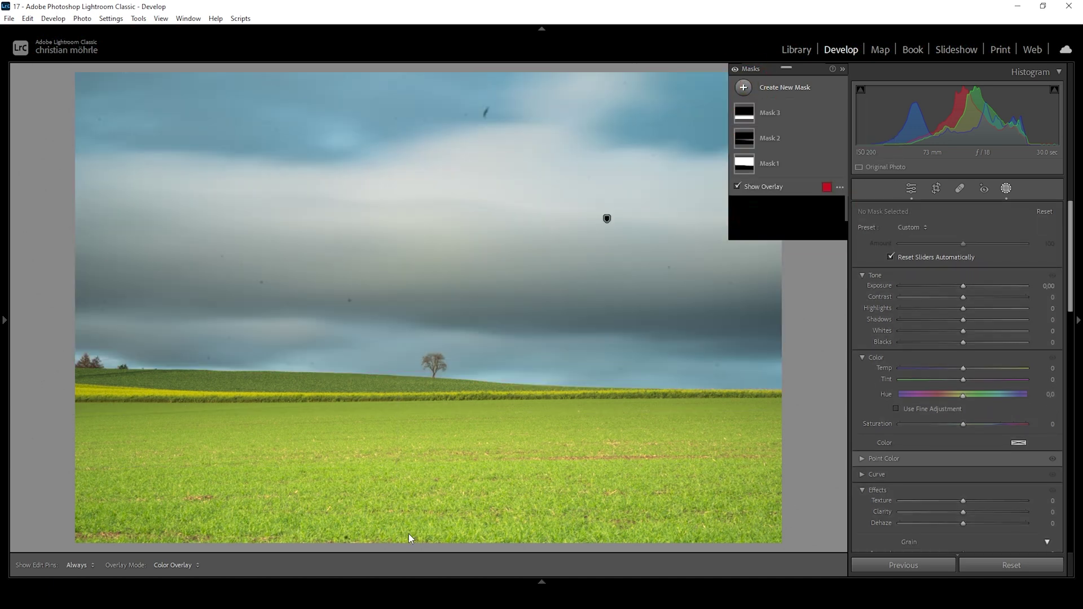
left_click_drag(416, 543, 412, 416)
Tilt and position the near-field gradient and set its exposure to −1.04.
left_click_drag(416, 477, 423, 565)
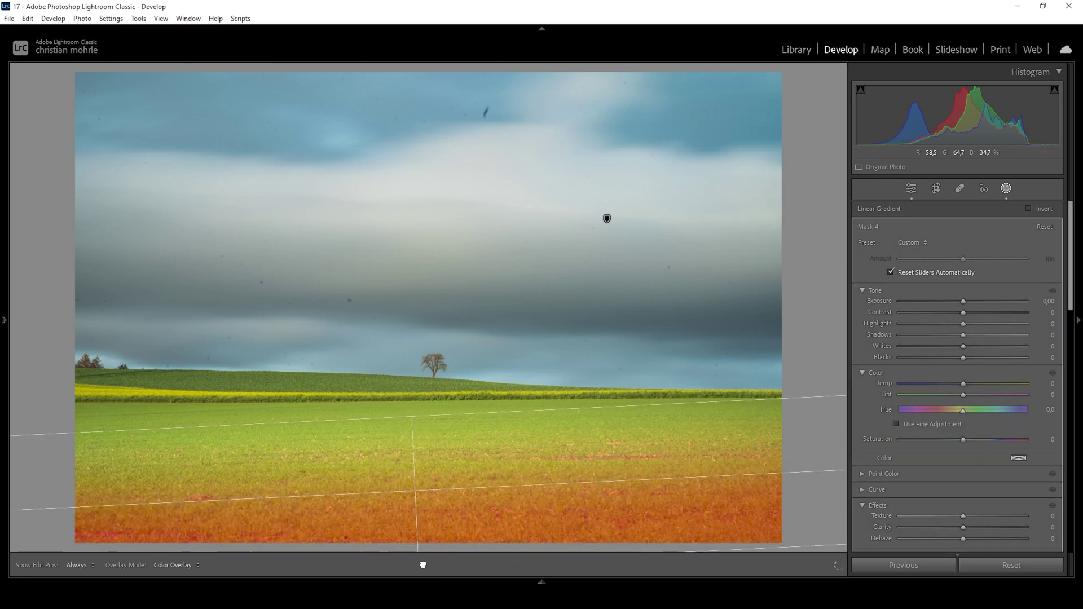
left_click_drag(416, 416, 416, 405)
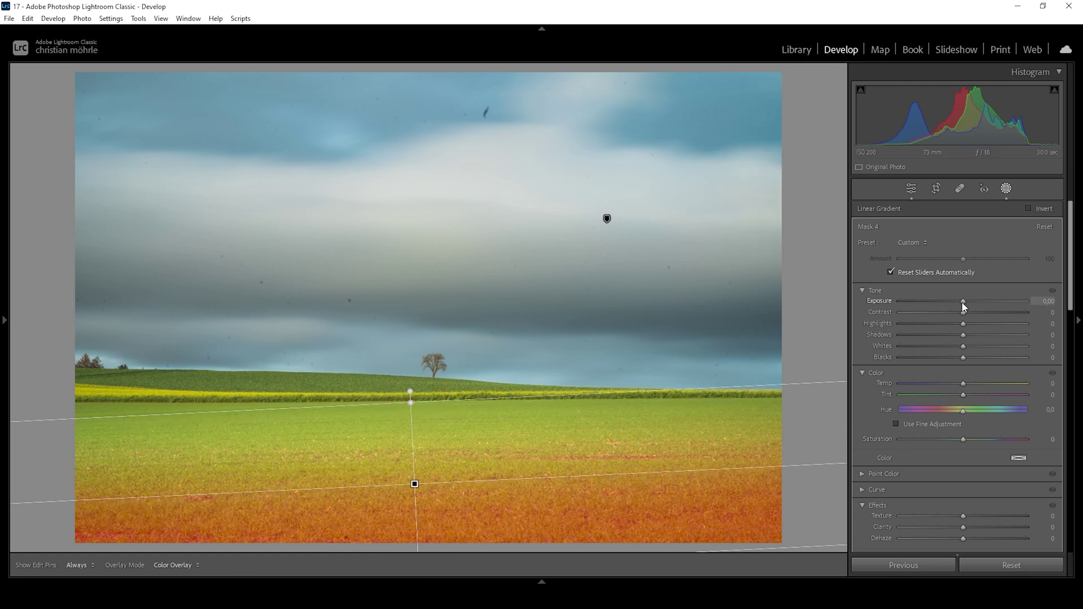
left_click_drag(964, 305, 948, 299)
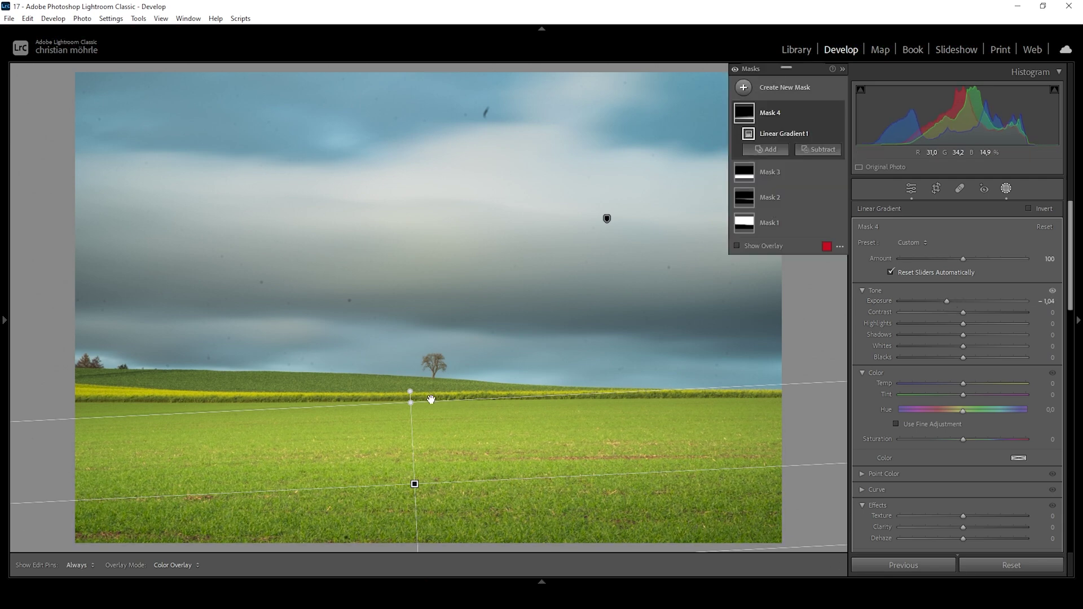
left_click_drag(431, 399, 438, 388)
left_click_drag(417, 474, 416, 462)
left_click_drag(414, 370, 413, 389)
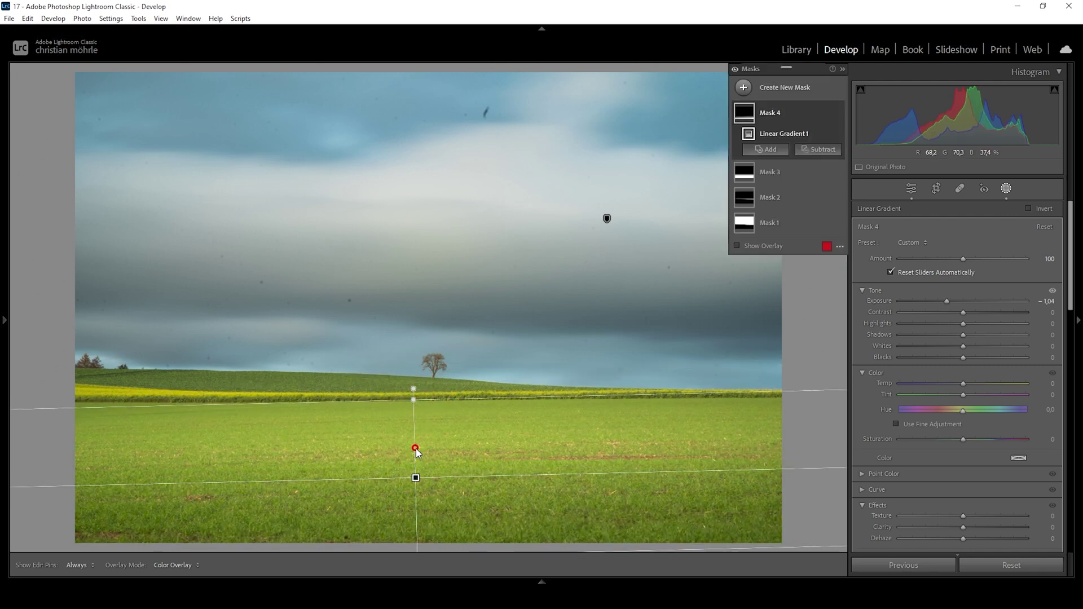
left_click_drag(416, 448, 416, 487)
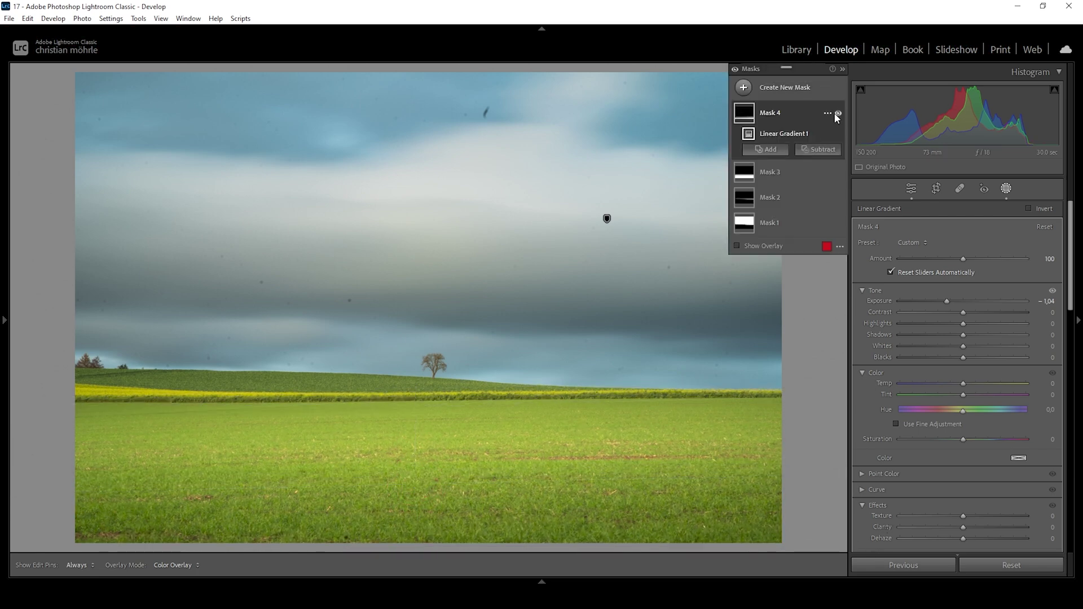
Compare the field with Mask 4 hidden and shown, then bring up the new-mask options.
left_click(839, 115)
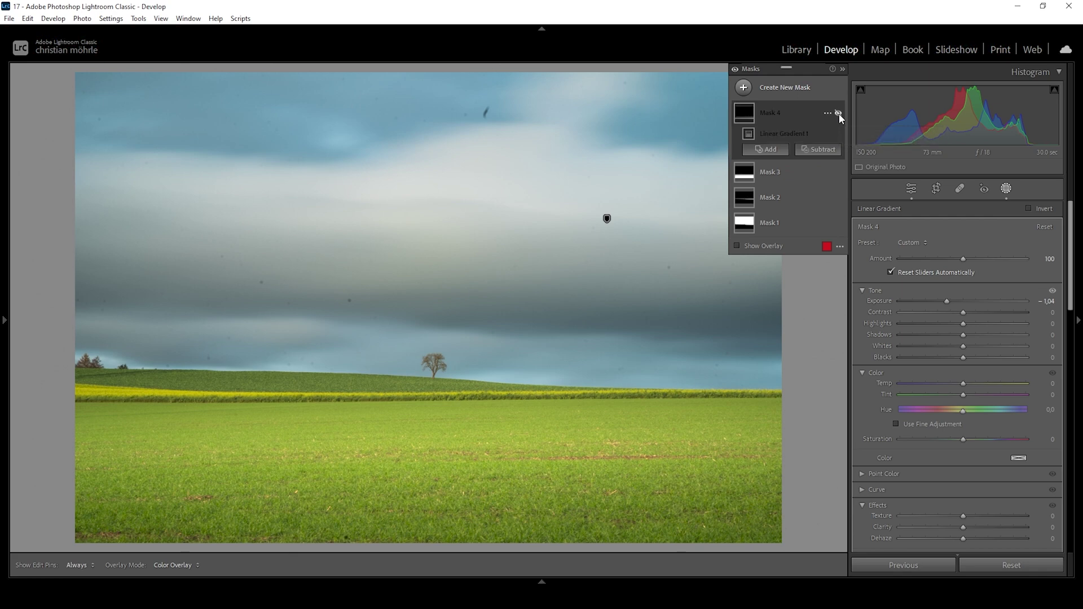
left_click(839, 114)
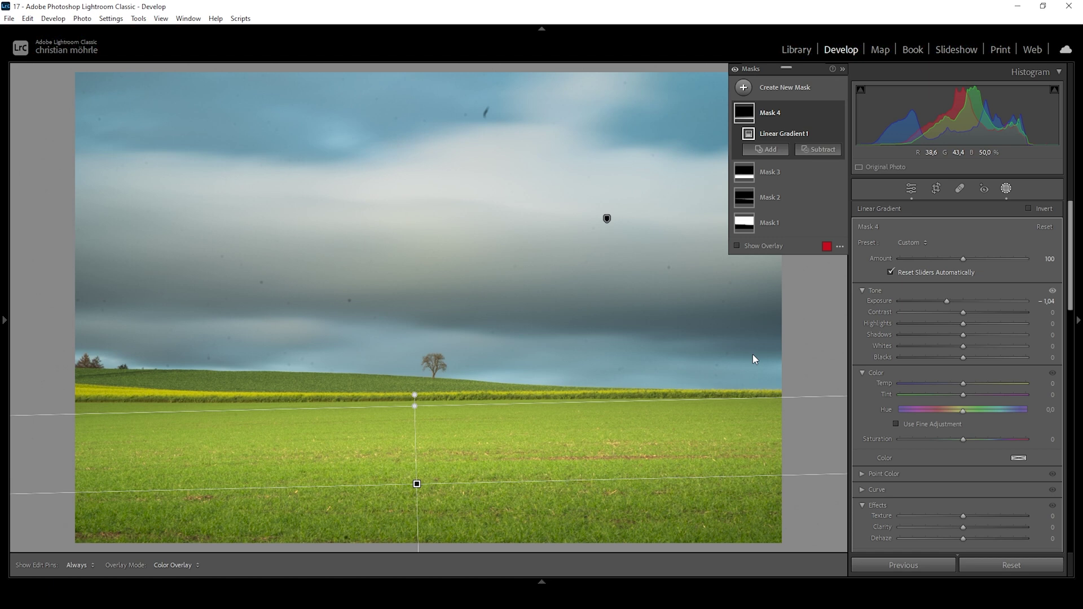
left_click(743, 88)
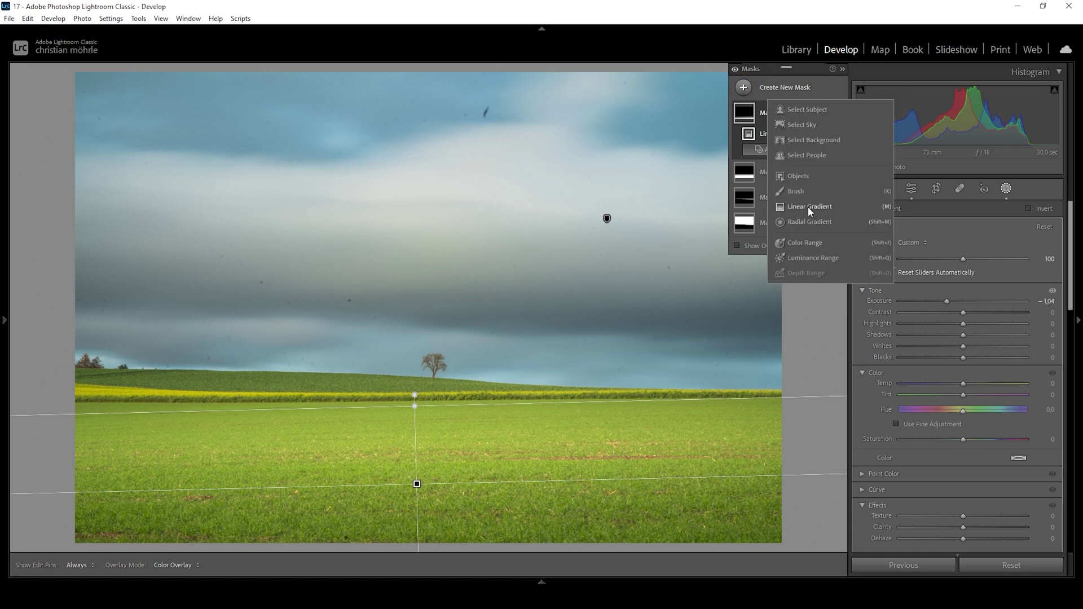
Add a linear gradient down from the top of the sky with contrast 92 and saturation −27.
left_click(808, 207)
left_click_drag(445, 199, 446, 307)
left_click_drag(445, 194, 447, 184)
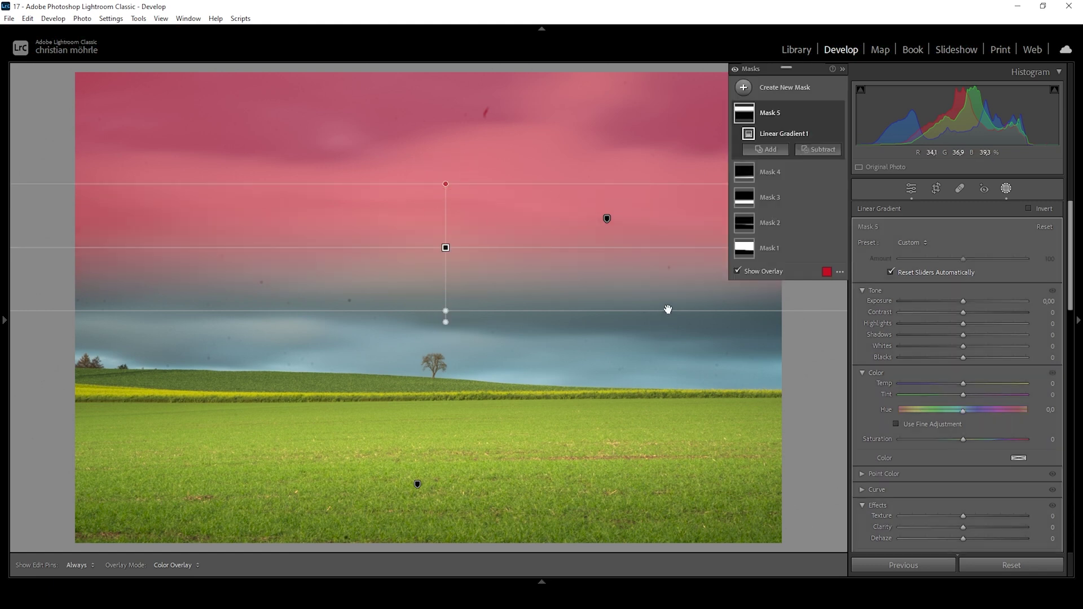
left_click_drag(965, 312, 1021, 314)
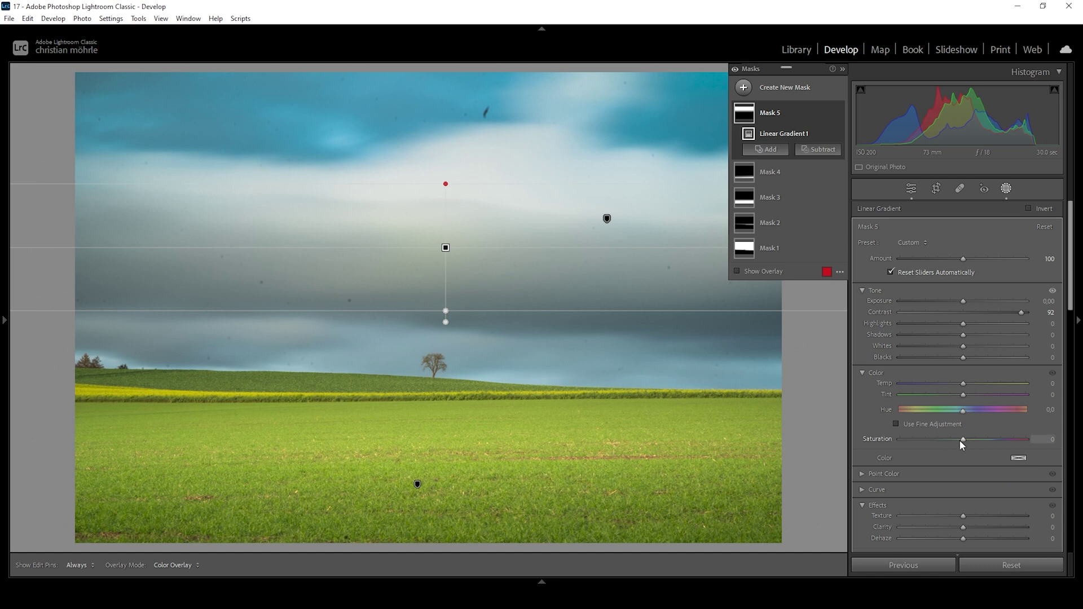
left_click_drag(964, 439, 956, 439)
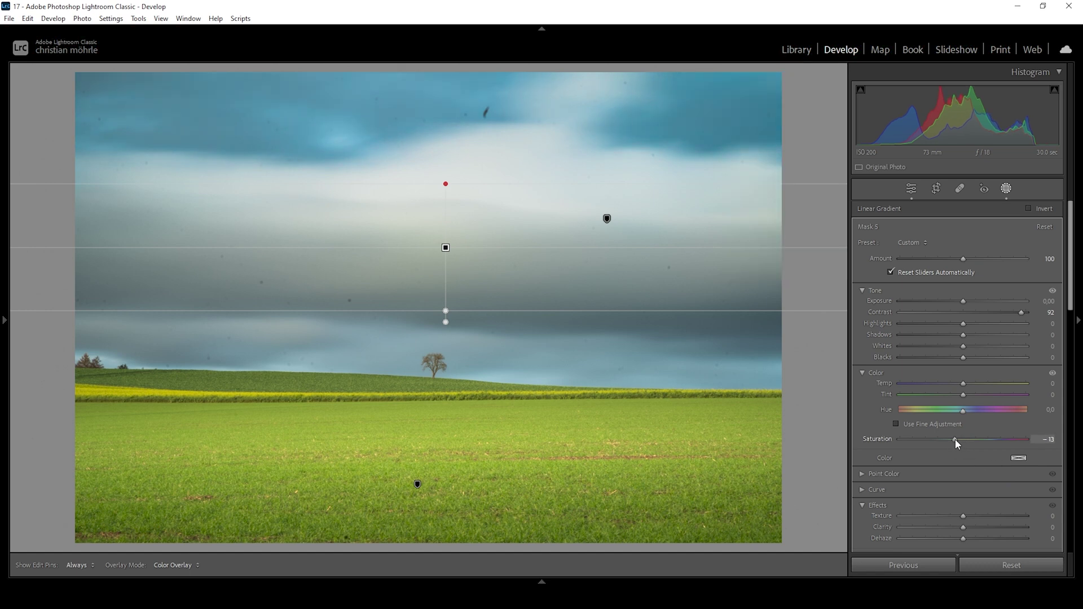
left_click_drag(956, 439, 947, 440)
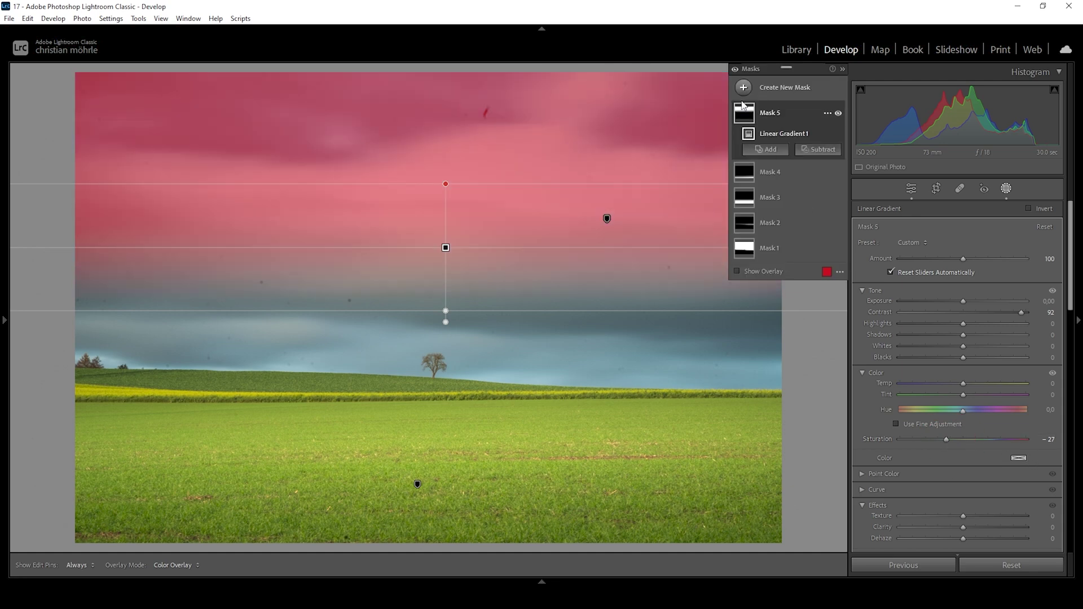
right_click(768, 108)
Add a tilted linear gradient across the sky from the upper right with Highlights 38 and Whites 6.
left_click(818, 207)
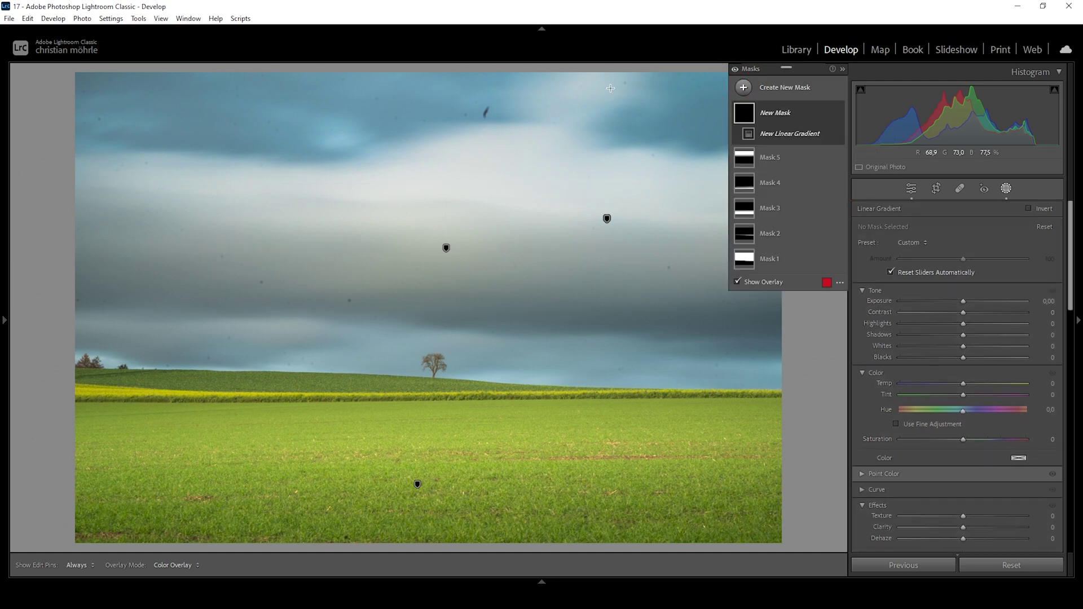
left_click_drag(609, 86, 585, 325)
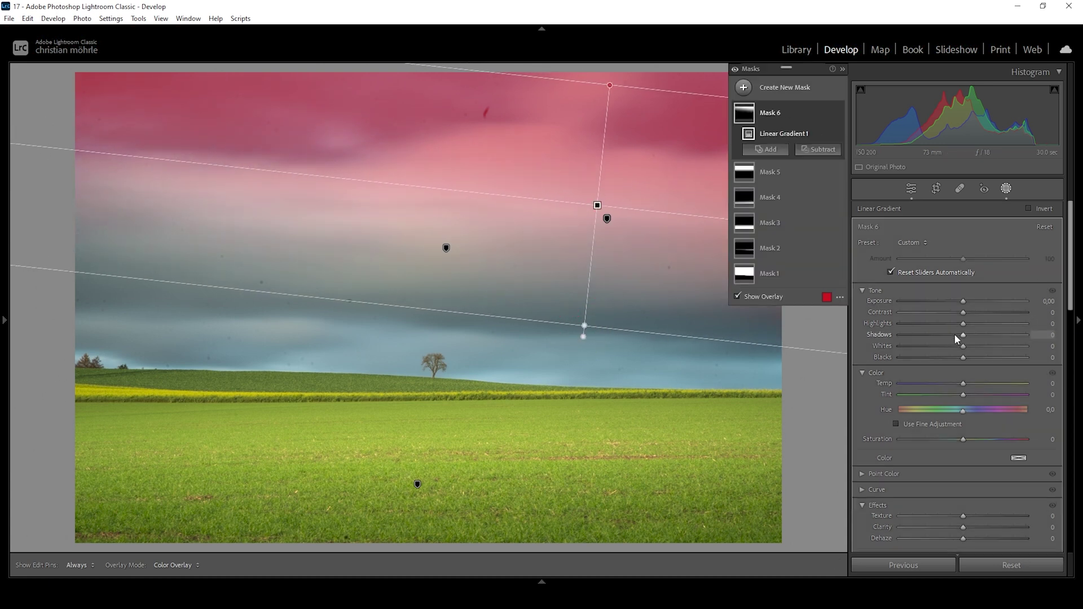
left_click_drag(963, 324, 971, 346)
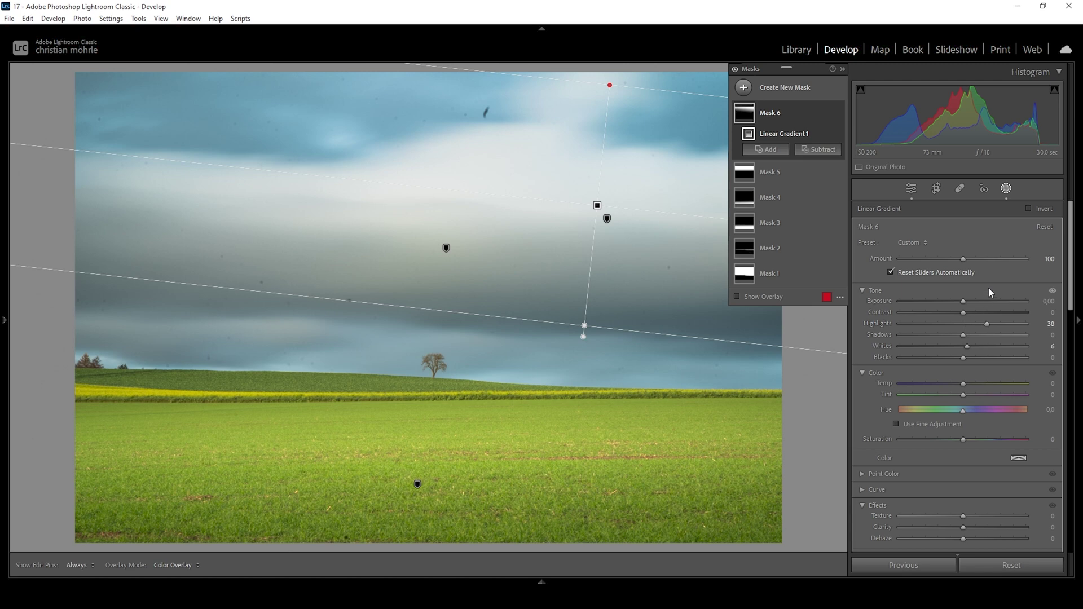
Hide and re-show the mask adjustments to compare, then return to the global adjustments.
left_click(735, 69)
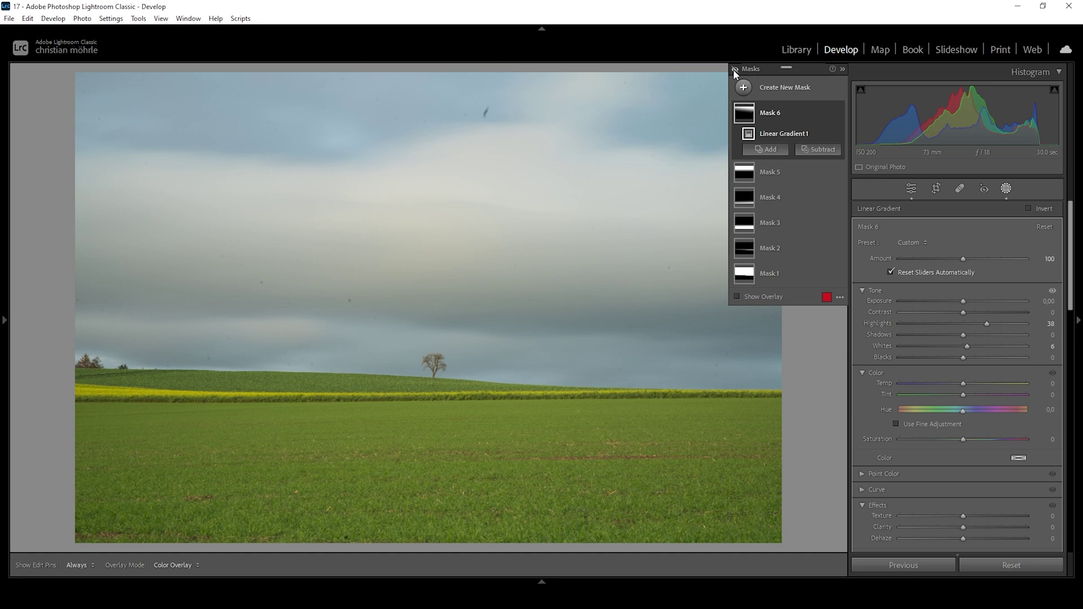
left_click(735, 69)
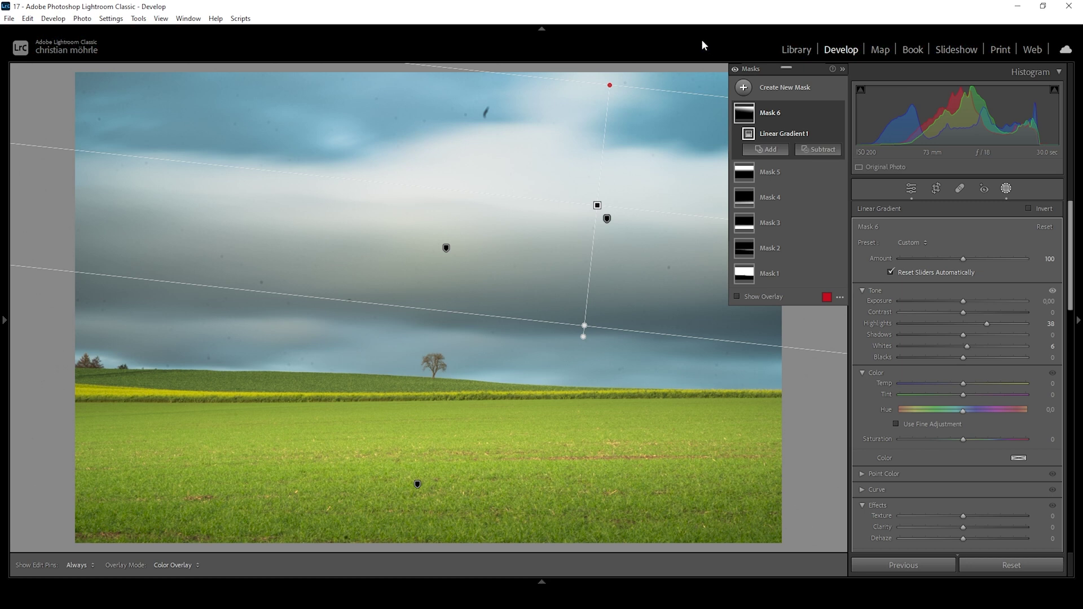
left_click(1008, 186)
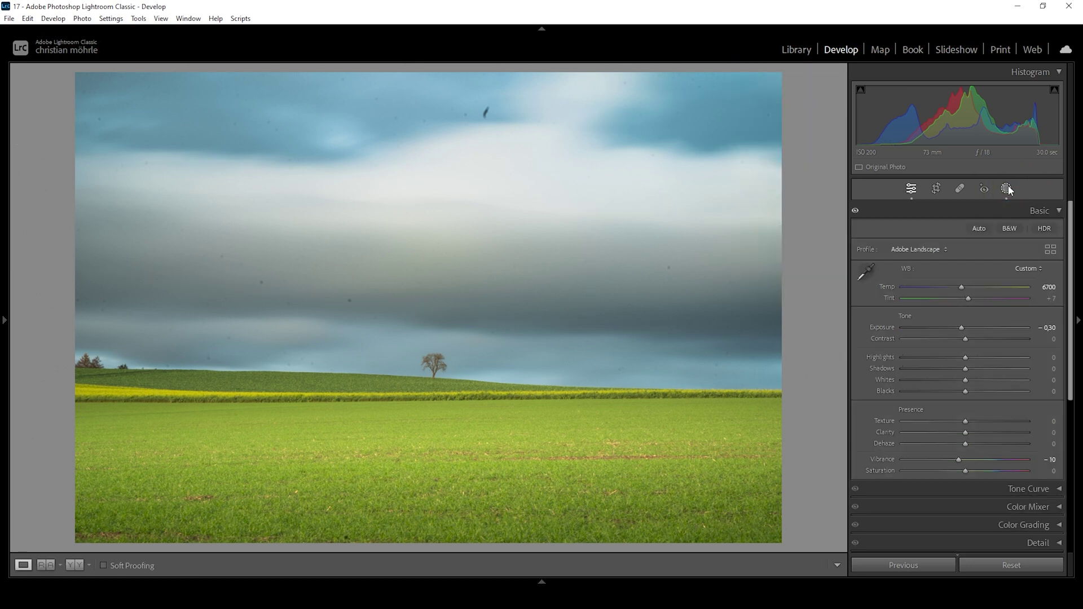
In the Color Mixer, raise Yellow saturation to +9 and Green saturation to +2.
left_click(1058, 211)
left_click(1058, 249)
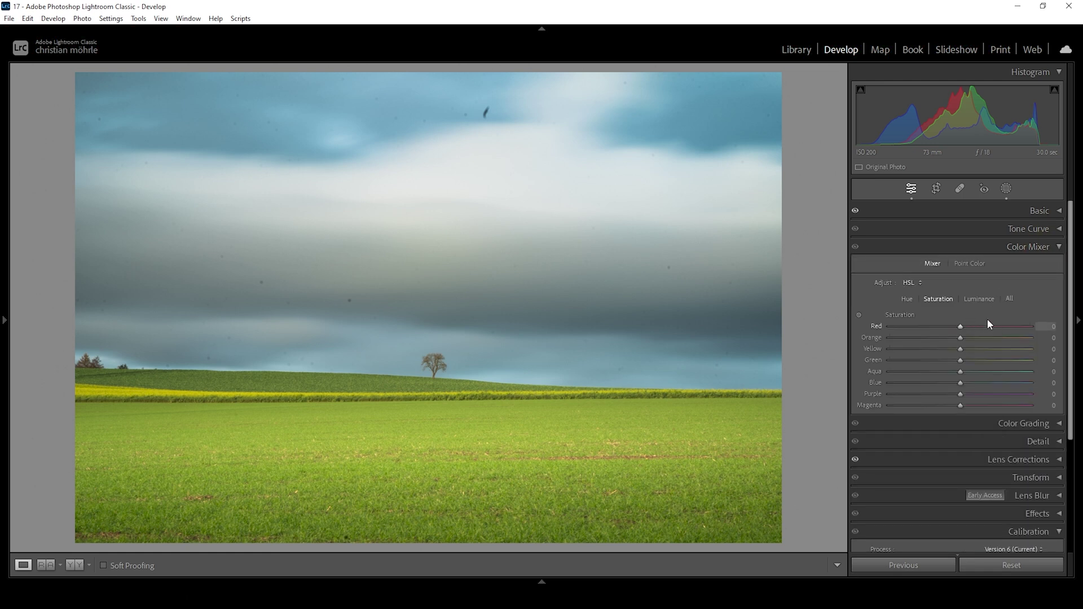
left_click(967, 348)
left_click_drag(961, 359, 963, 359)
Set Color Mixer luminance to Yellow +13, Green +14 and Blue -7.
left_click(980, 300)
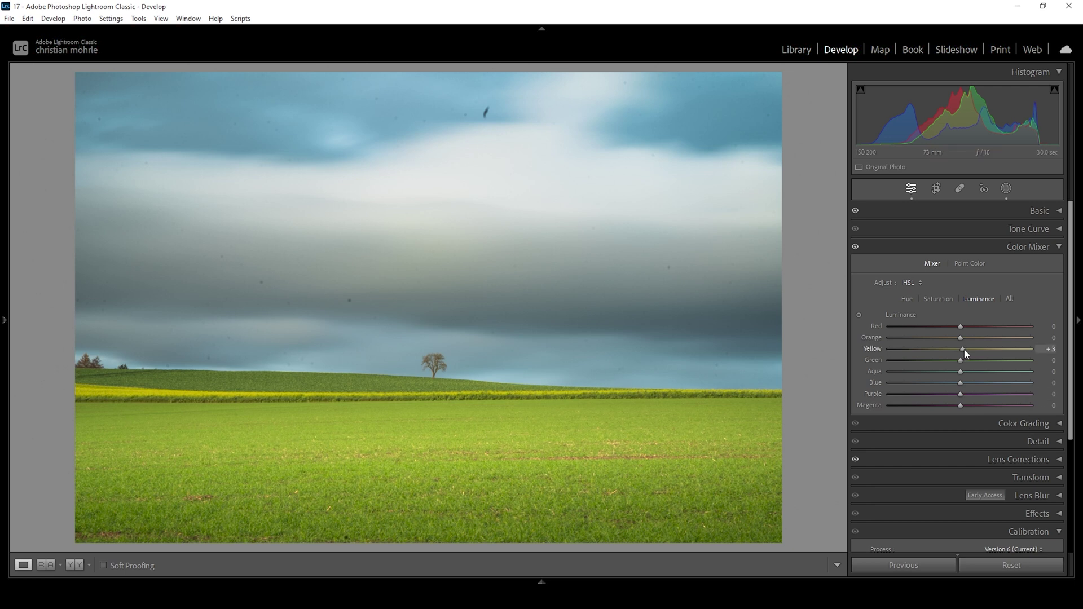
left_click_drag(968, 350, 969, 363)
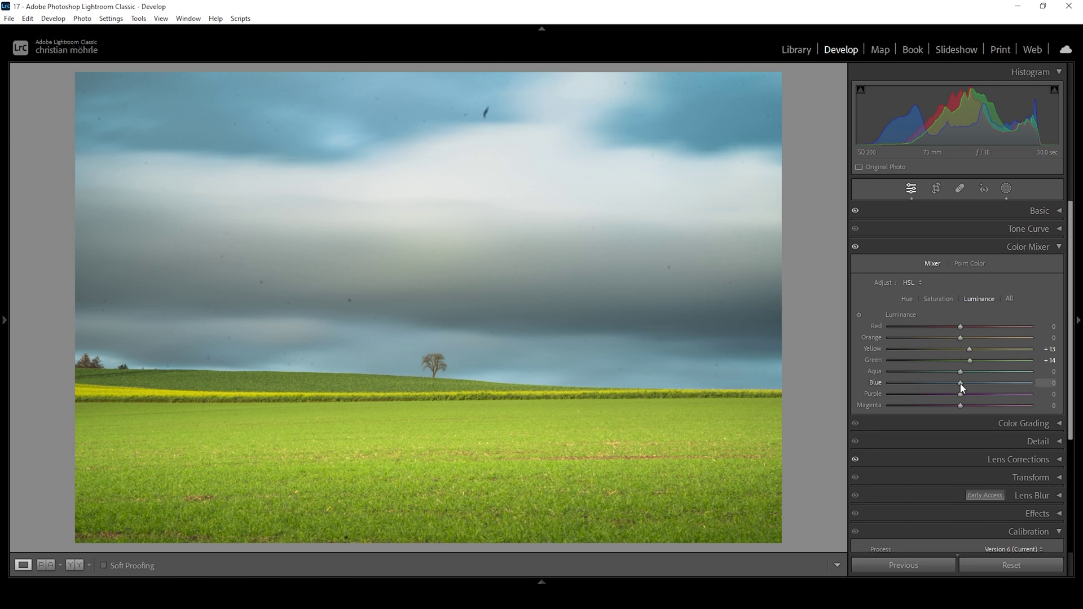
left_click_drag(962, 385, 958, 385)
left_click_drag(958, 387, 957, 388)
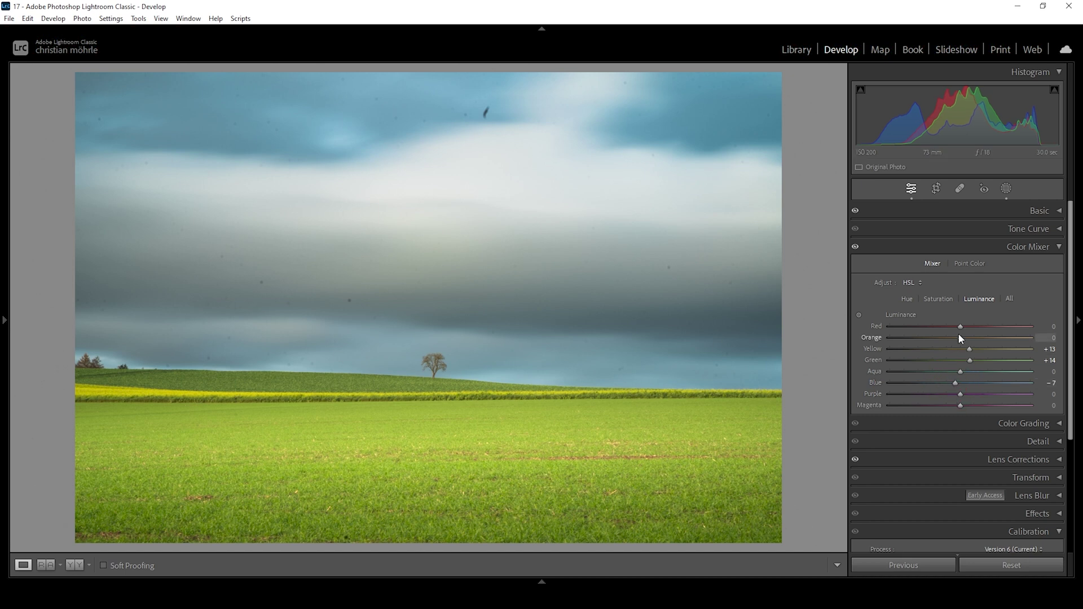
left_click(1032, 247)
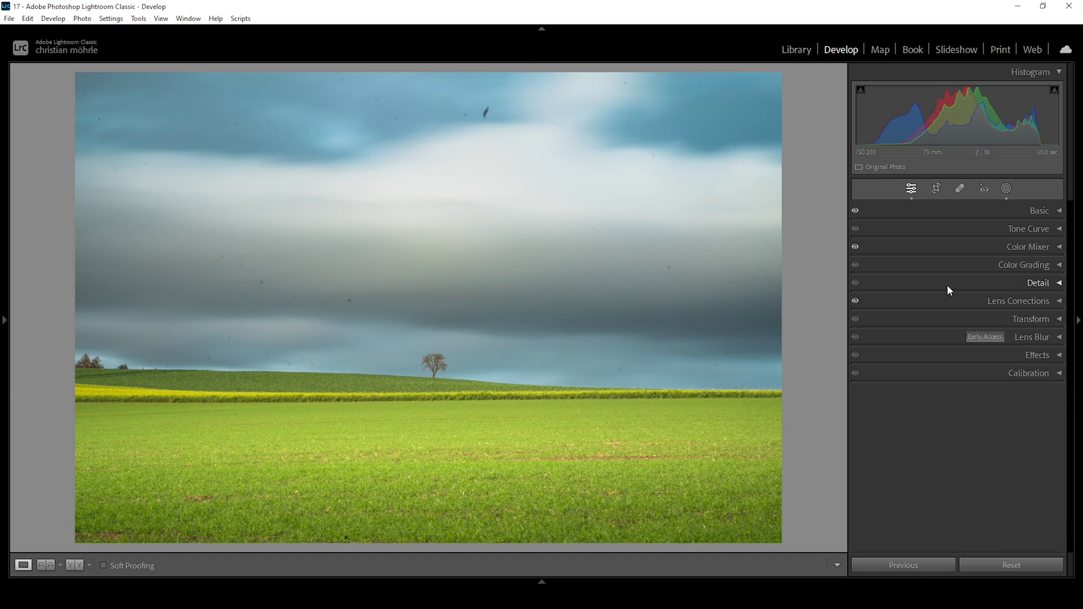
Set sharpening Detail to 100, Masking to 62 and Amount to 75 in the Detail panel.
left_click(1046, 283)
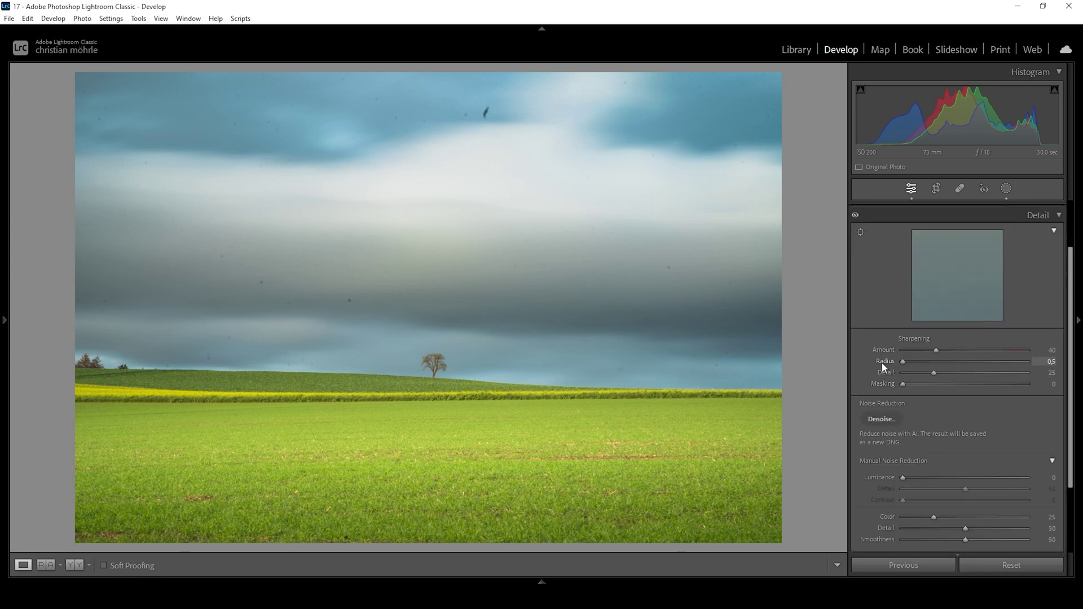
left_click_drag(936, 374, 1060, 375)
left_click_drag(885, 384, 979, 389)
left_click_drag(949, 351, 977, 353)
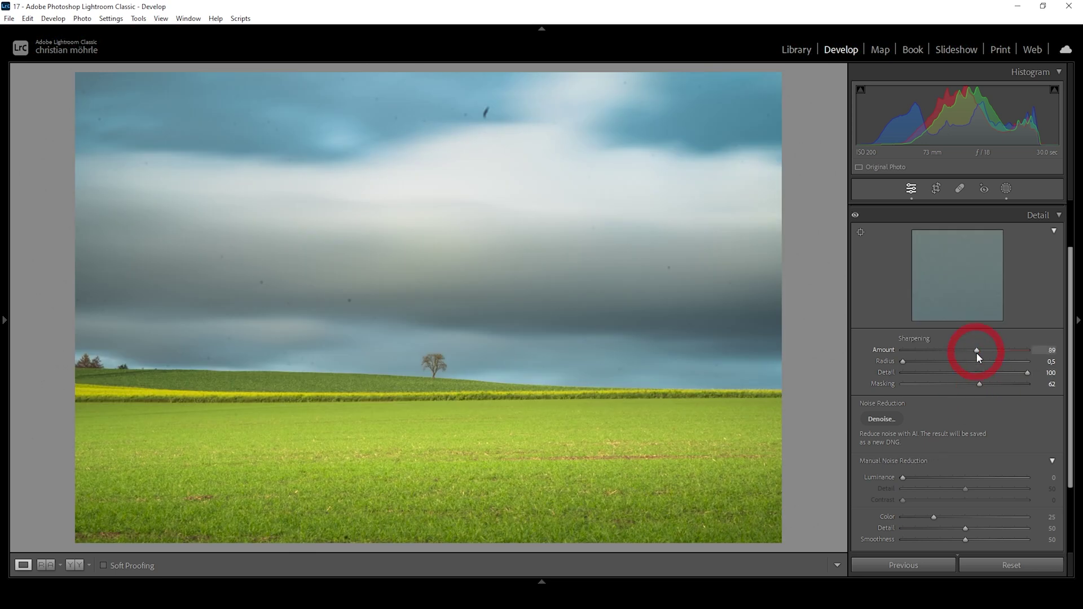
left_click(1061, 214)
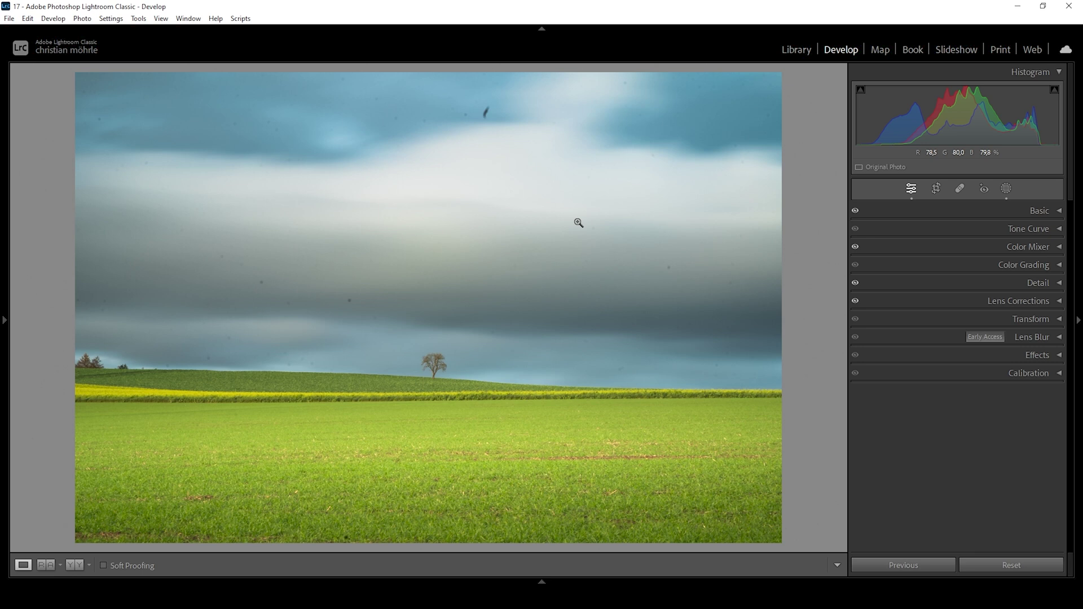
With a resized healing brush, remove the large dust spot near the top of the sky.
left_click(961, 189)
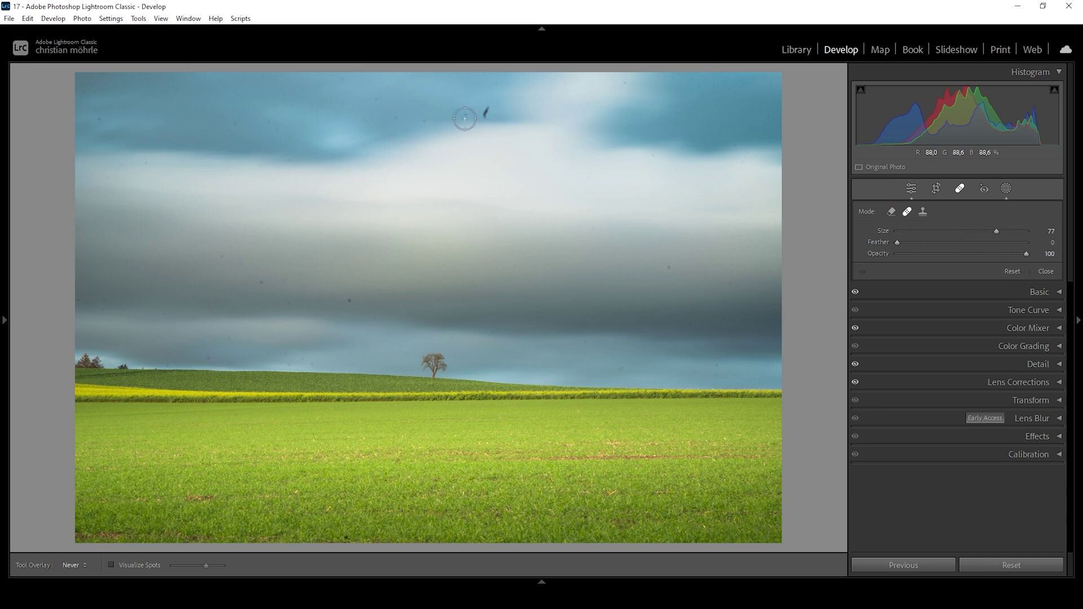
scroll(484, 120, "down", 1)
scroll(486, 123, "down", 10)
left_click_drag(487, 122, 488, 107)
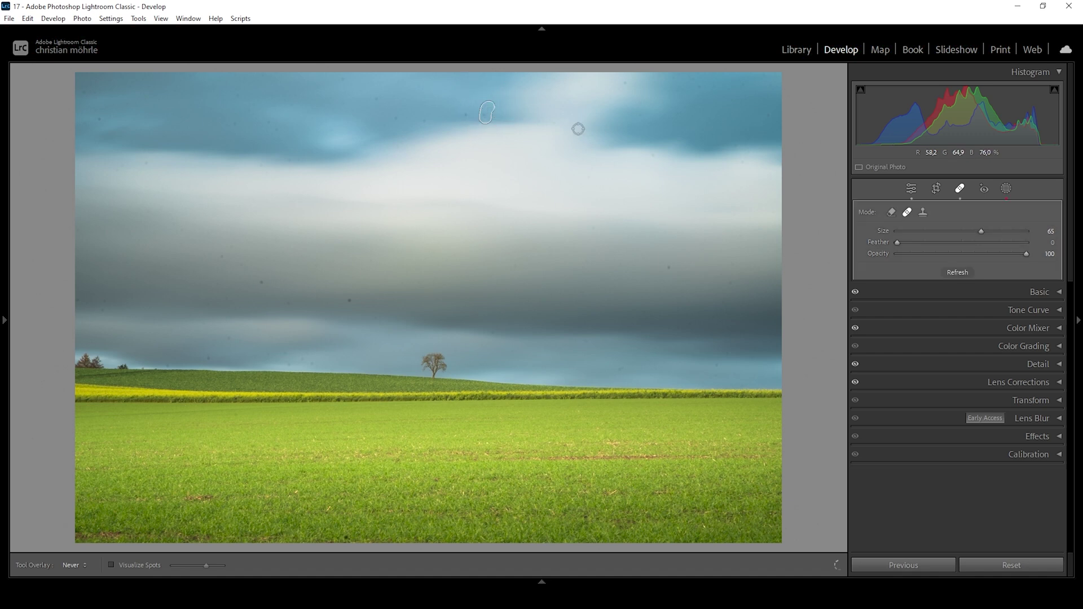
Heal the six dust spots across the top-left and mid-left sky.
scroll(483, 116, "down", 10)
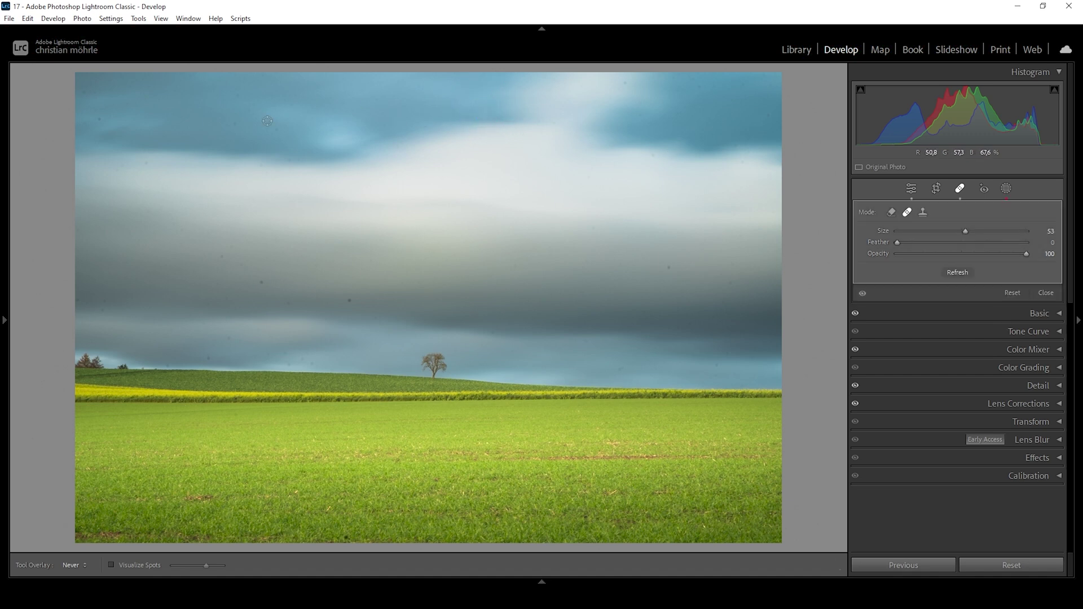
left_click(83, 92)
left_click(85, 124)
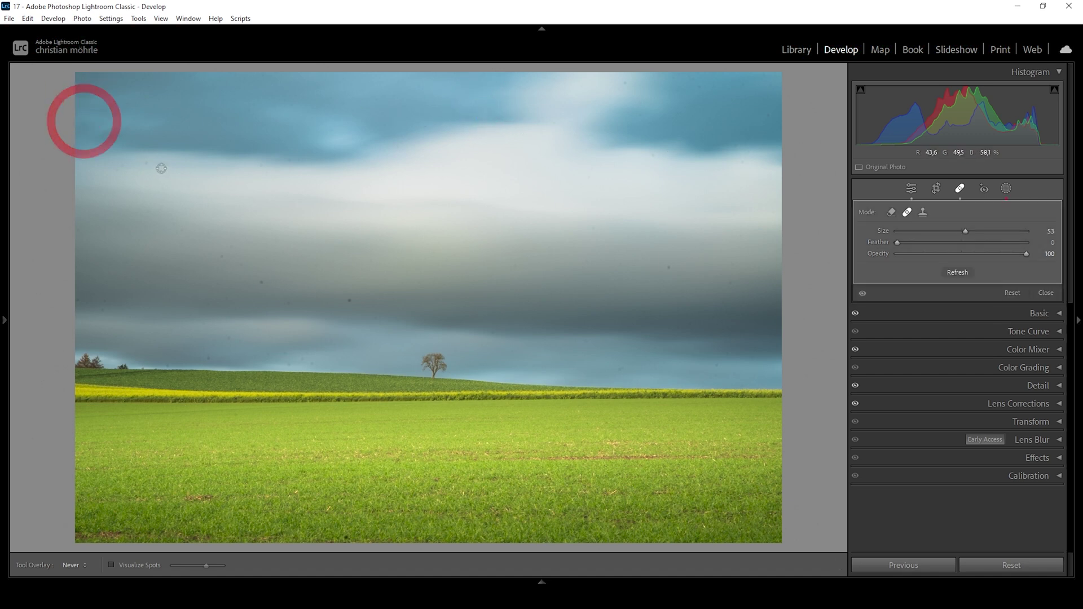
left_click(123, 166)
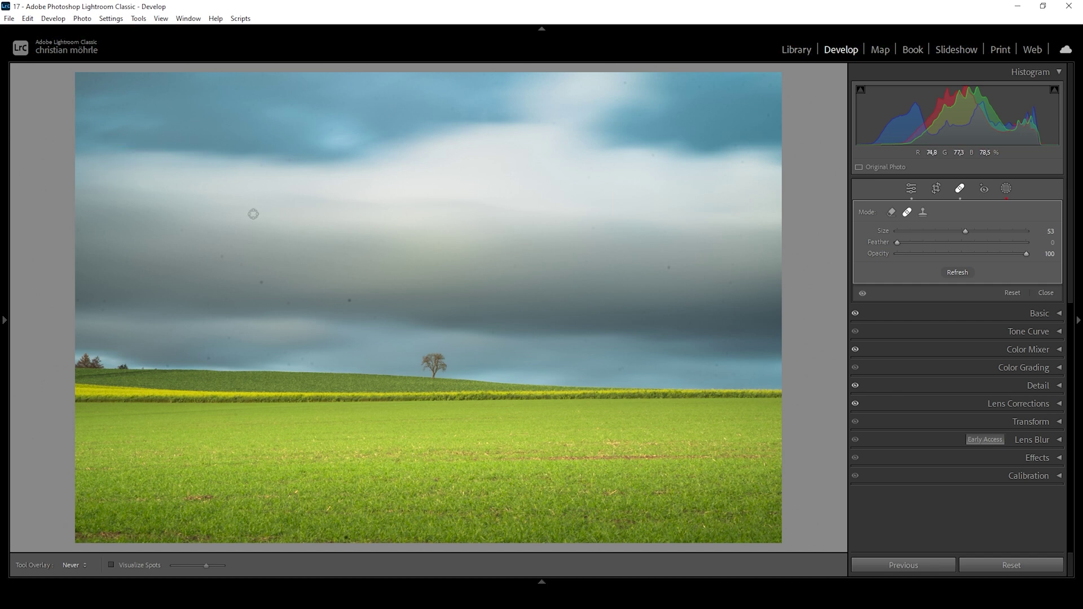
left_click(219, 256)
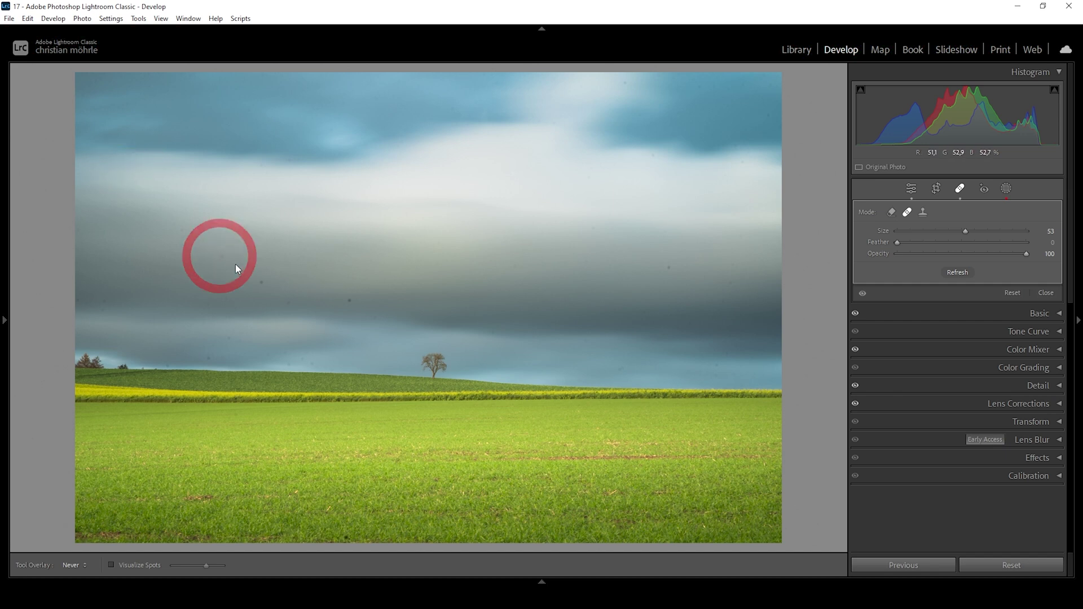
left_click(239, 265)
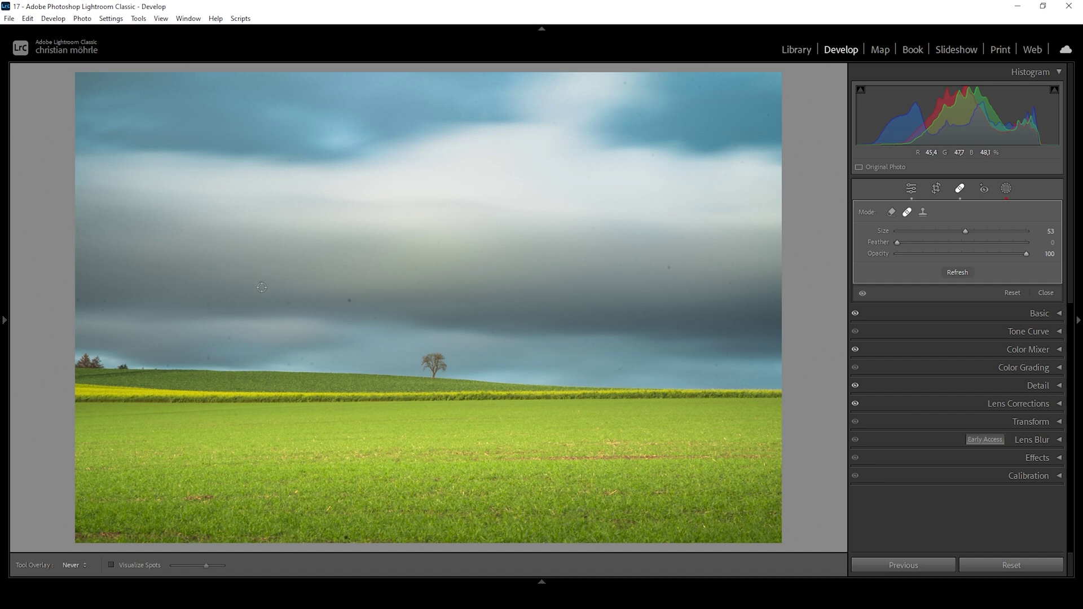
left_click(263, 281)
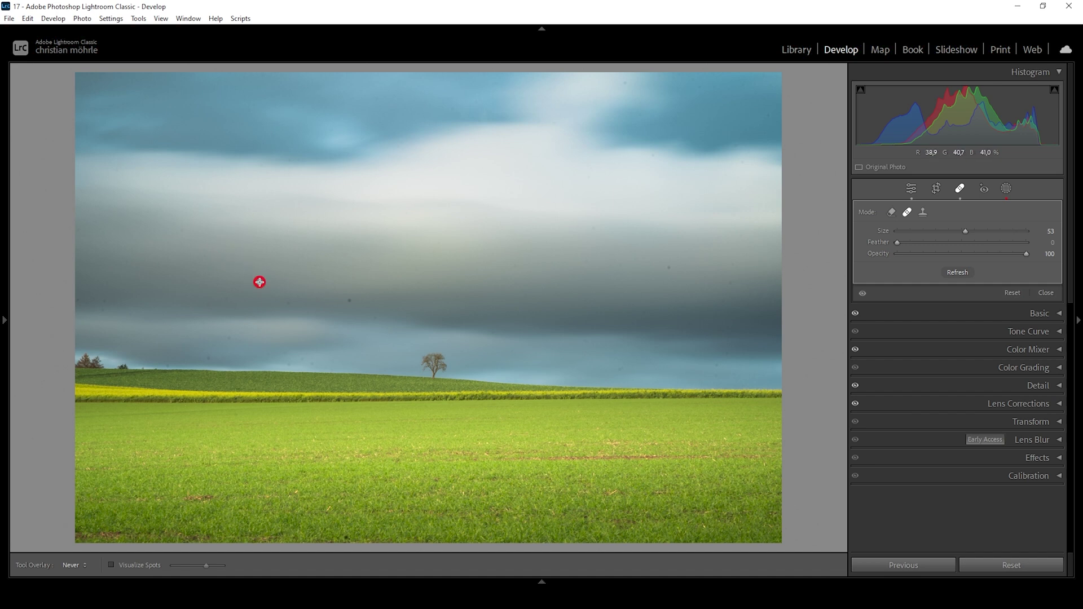
Heal the remaining spots in the right sky and near the horizon trees.
left_click(667, 267)
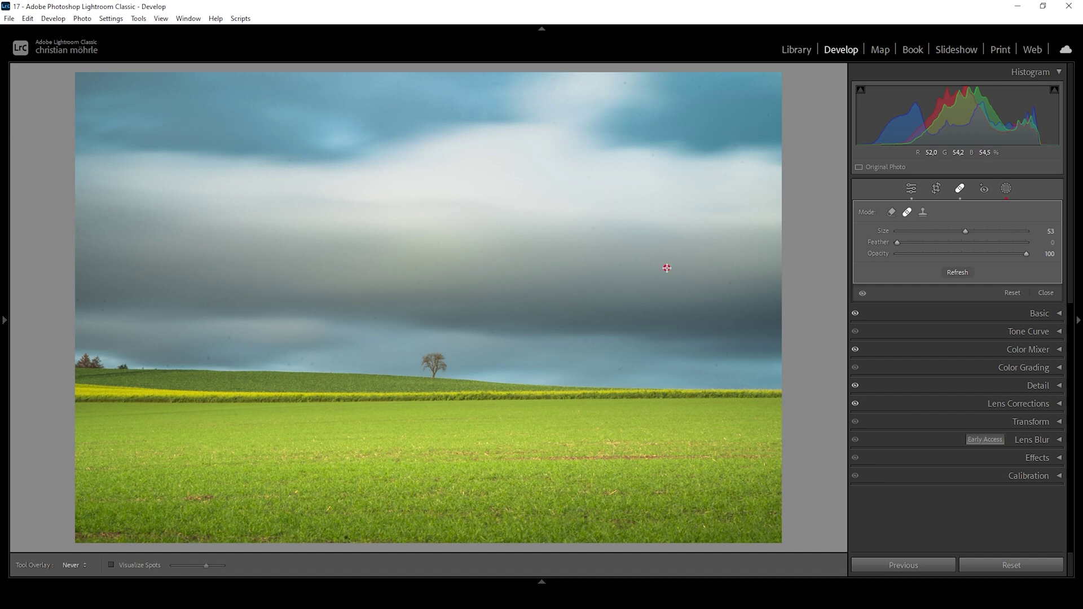
left_click(729, 285)
left_click(770, 83)
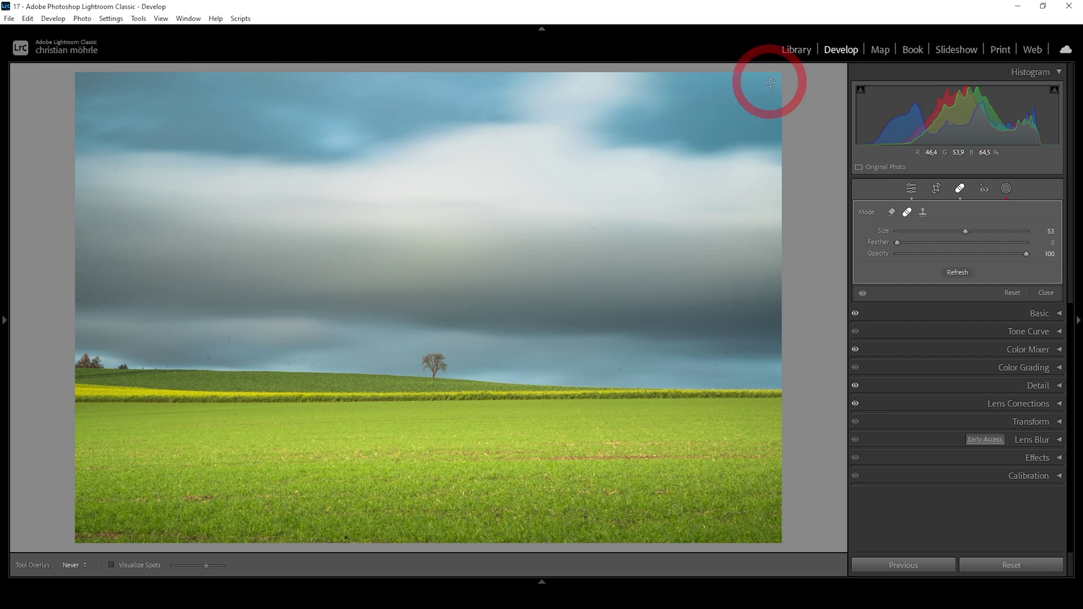
left_click(232, 338)
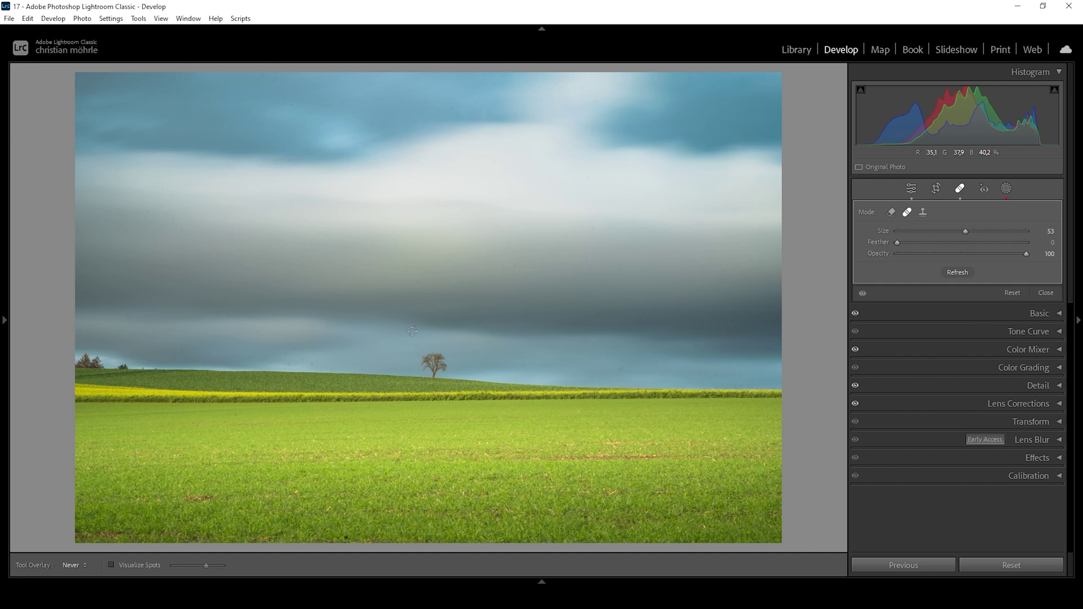
left_click(310, 361)
Using Visualize Spots, heal eight faint specks across the sky, then switch visualization off.
left_click(111, 565)
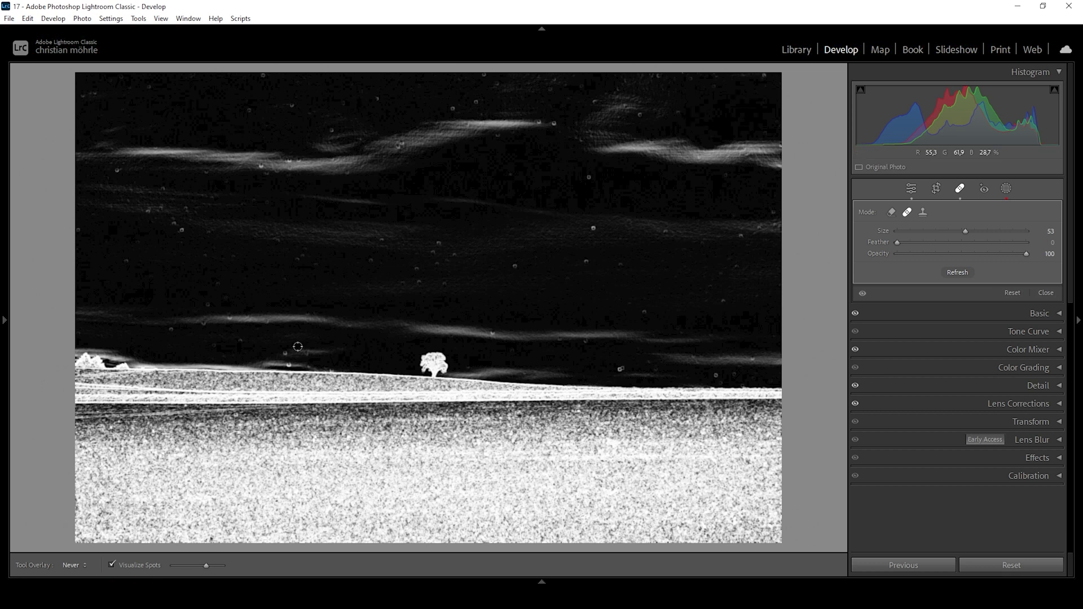
left_click(594, 228)
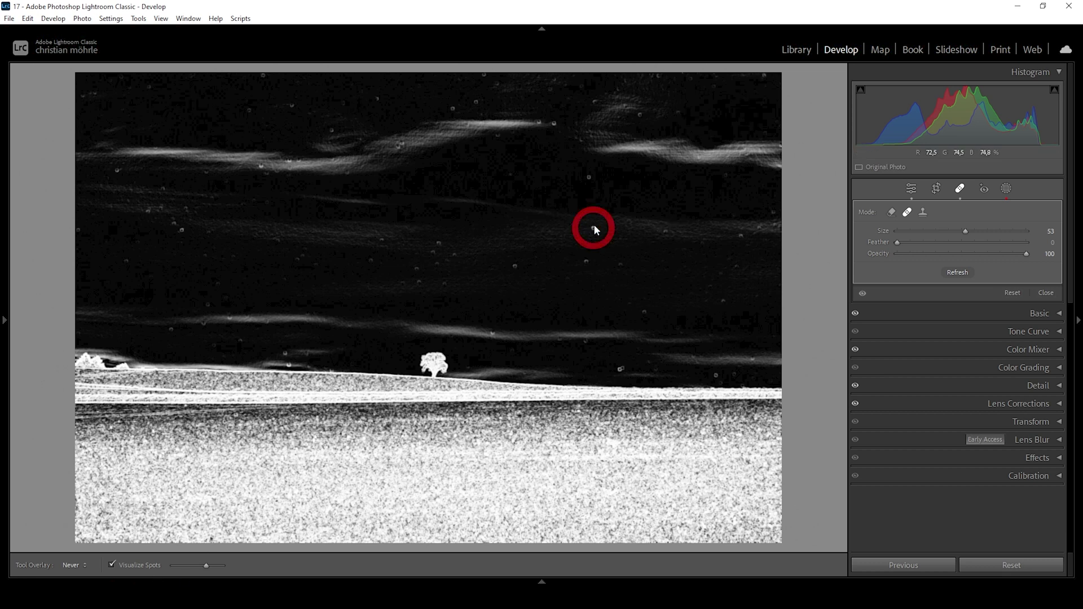
left_click(588, 176)
left_click(594, 101)
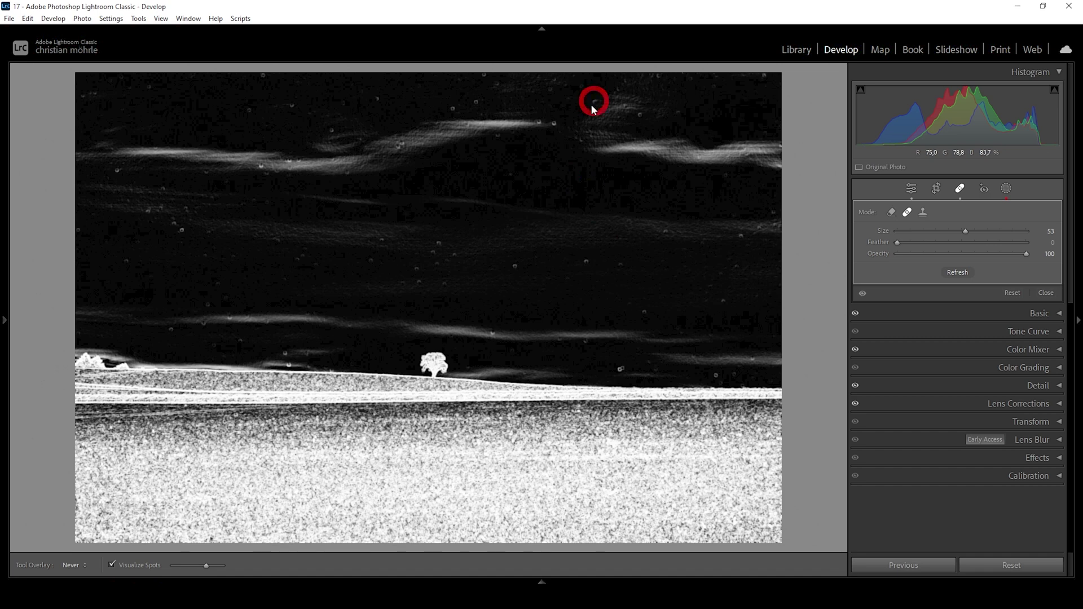
left_click(553, 123)
left_click(539, 120)
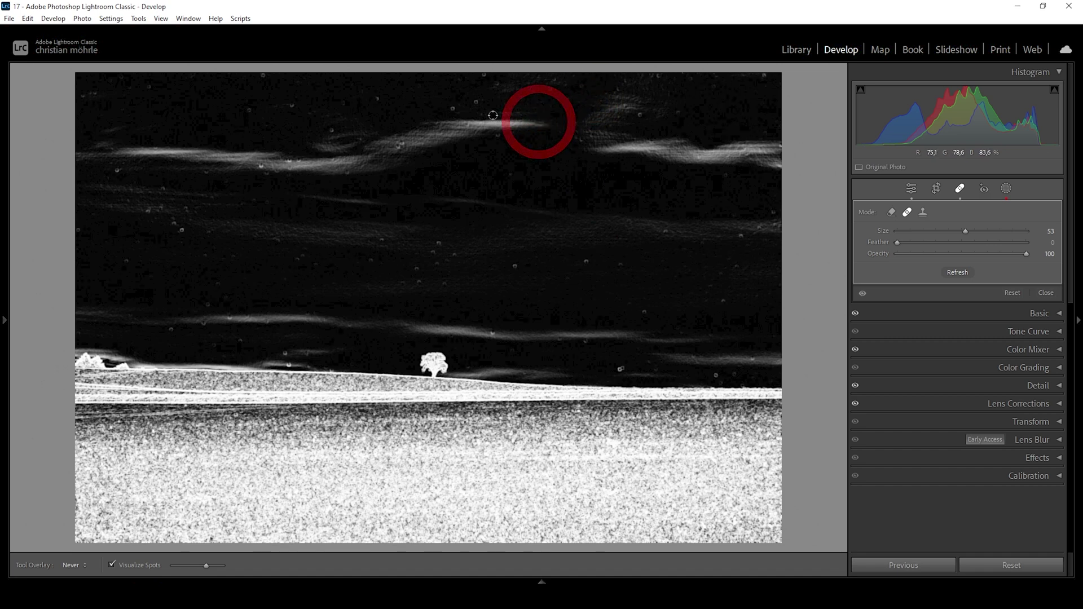
left_click(160, 206)
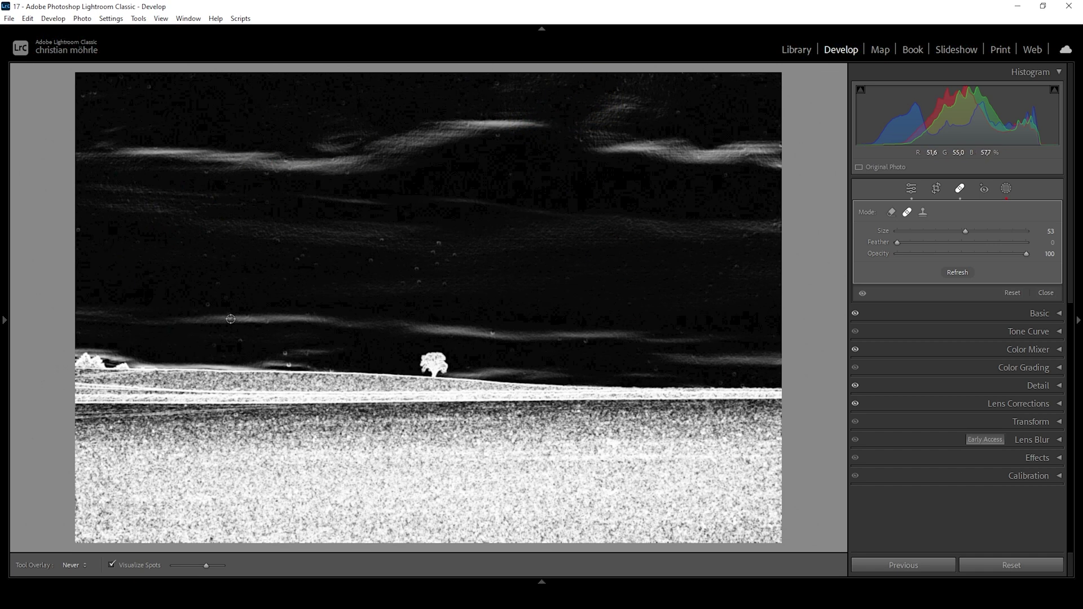
left_click(416, 269)
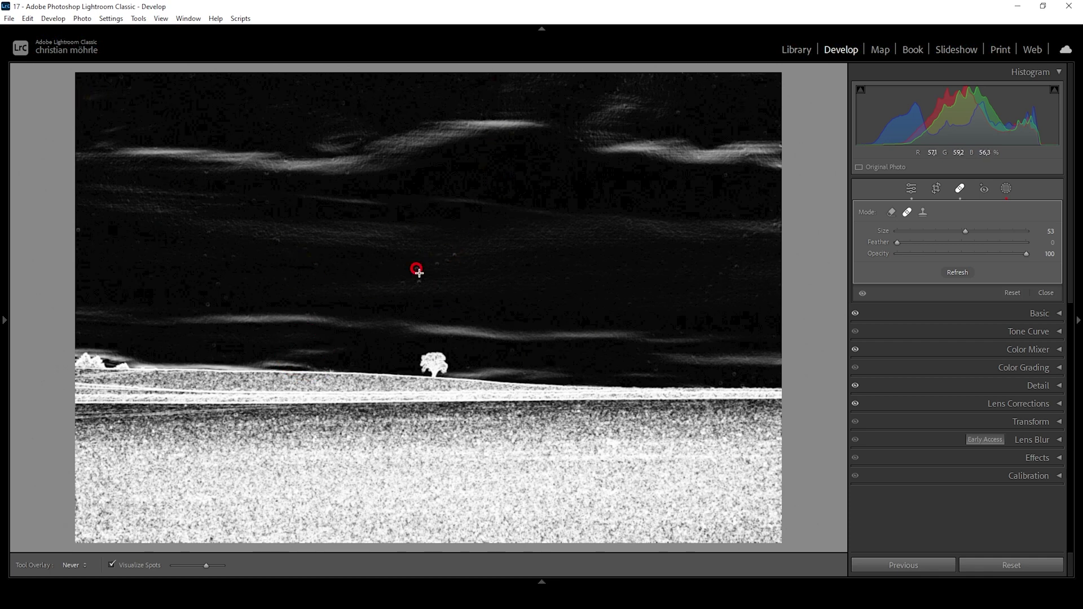
left_click(679, 114)
left_click(112, 565)
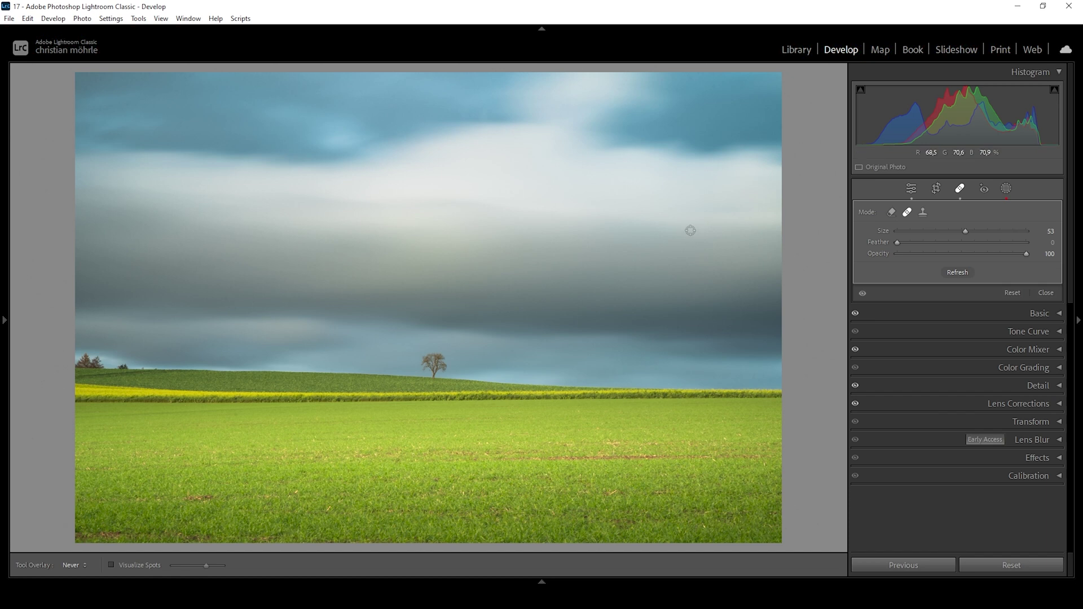
Build an S tone curve lowering shadows to 29 and lifting highlights to 192, and heal a left-horizon blemish.
left_click(1047, 334)
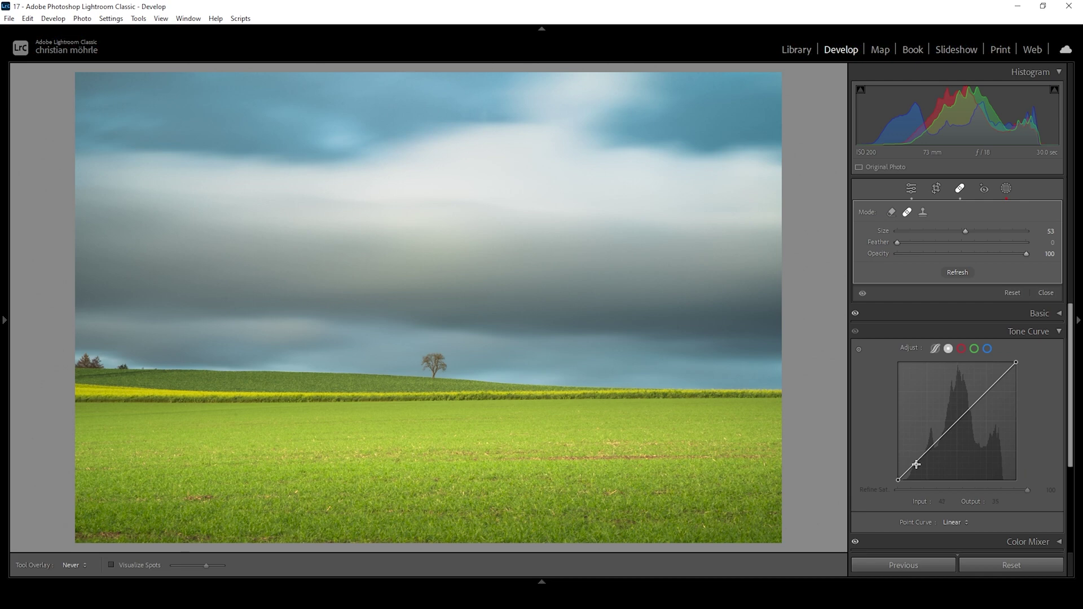
left_click_drag(915, 464, 914, 472)
left_click_drag(987, 394, 986, 391)
left_click_drag(914, 468, 914, 466)
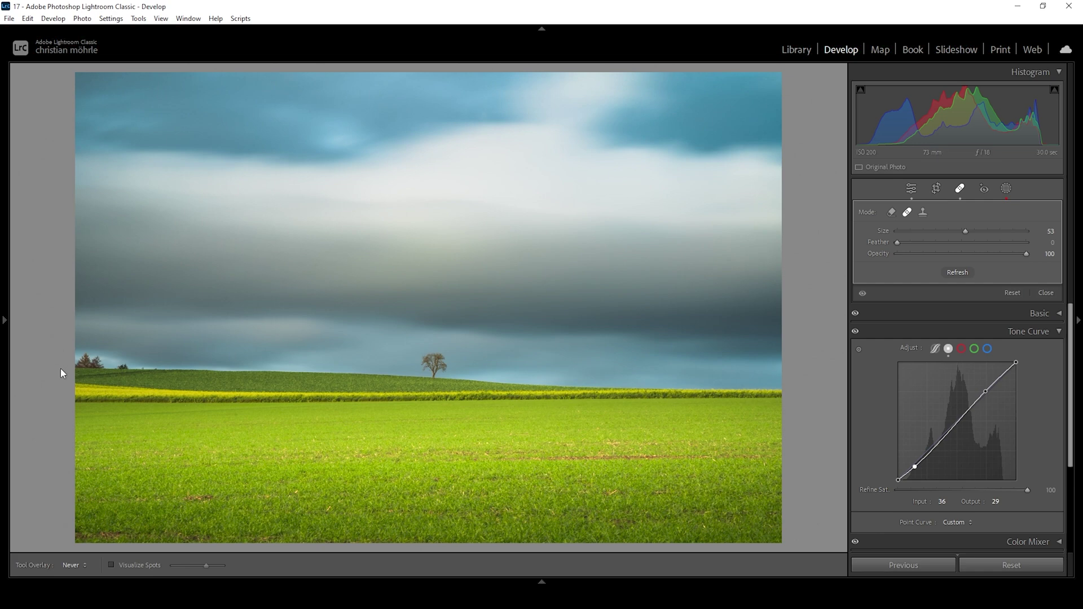
mouse_move(121, 382)
left_mouse_down()
mouse_move(139, 380)
mouse_move(53, 345)
mouse_move(67, 354)
mouse_move(48, 365)
mouse_move(117, 367)
left_mouse_up()
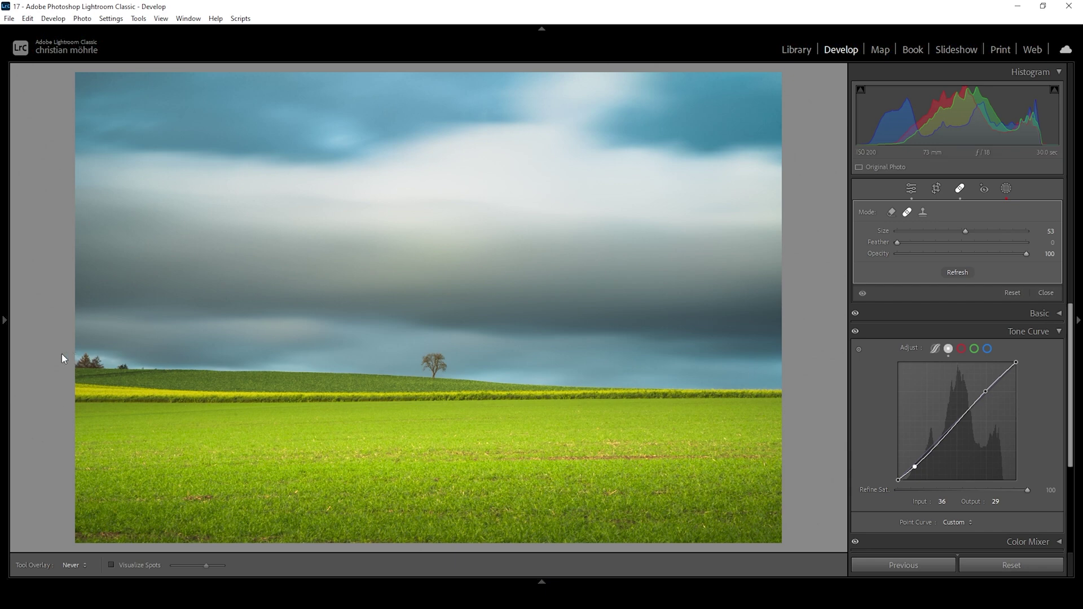